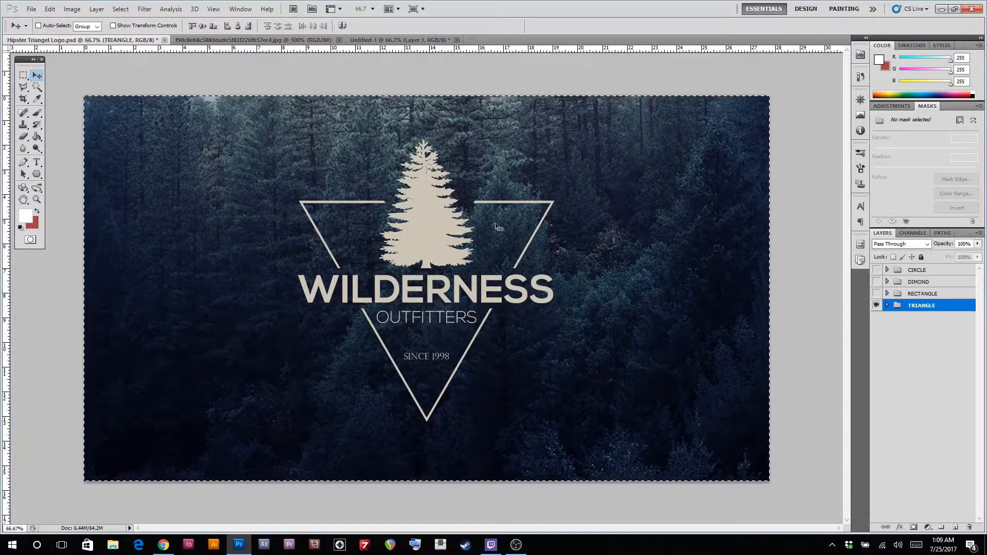
# In the Untitled-1 document, draw an inverted white triangle with the three-sided Polygon tool and centre it on the vertical guide.
pyautogui.click(399, 40)
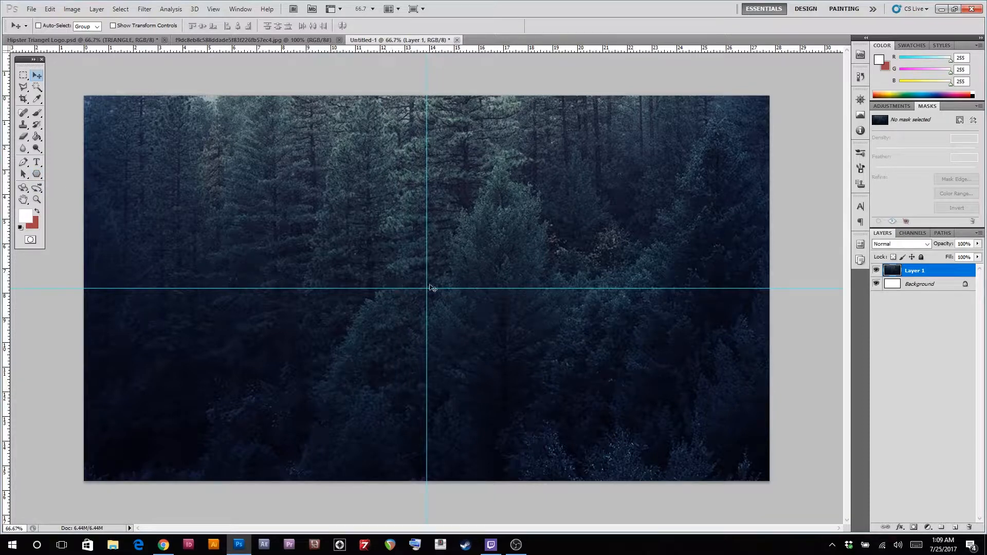
pyautogui.click(38, 175)
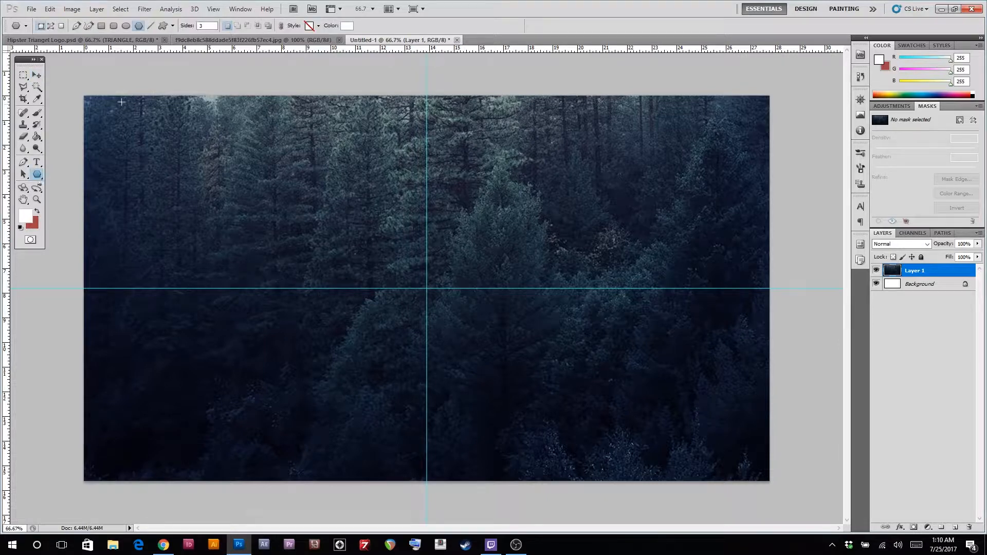
pyautogui.moveTo(326, 193); pyautogui.dragTo(326, 333)
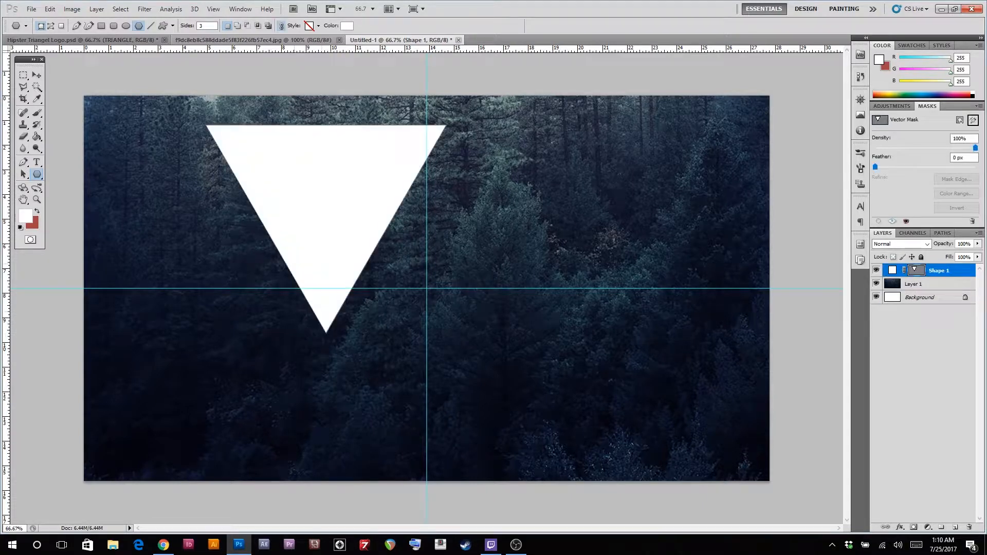
pyautogui.click(36, 75)
pyautogui.moveTo(326, 207); pyautogui.dragTo(424, 293)
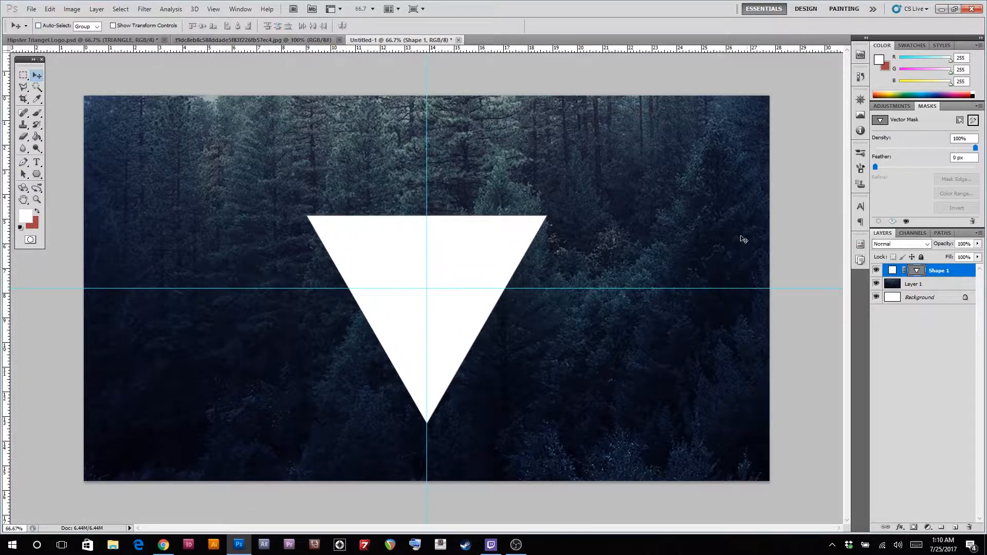
# Duplicate the Shape 1 triangle layer within the same document, keeping the name Shape 1 copy.
pyautogui.click(23, 75)
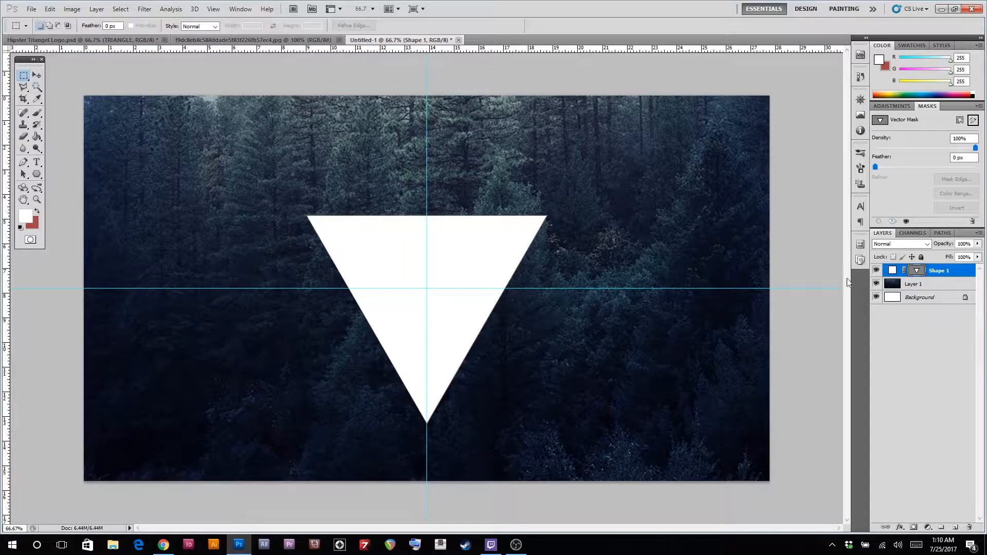
pyautogui.rightClick(959, 274)
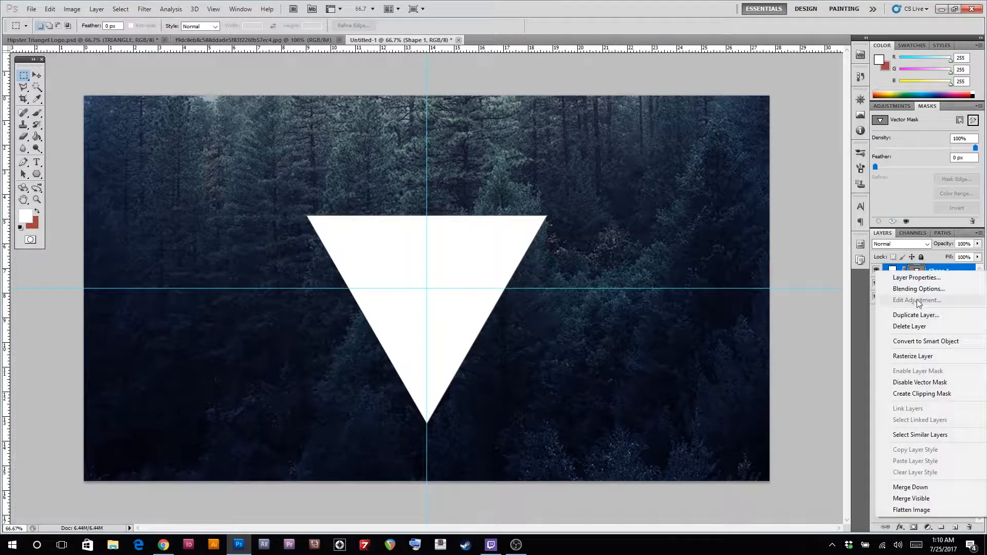
pyautogui.click(927, 316)
pyautogui.click(524, 168)
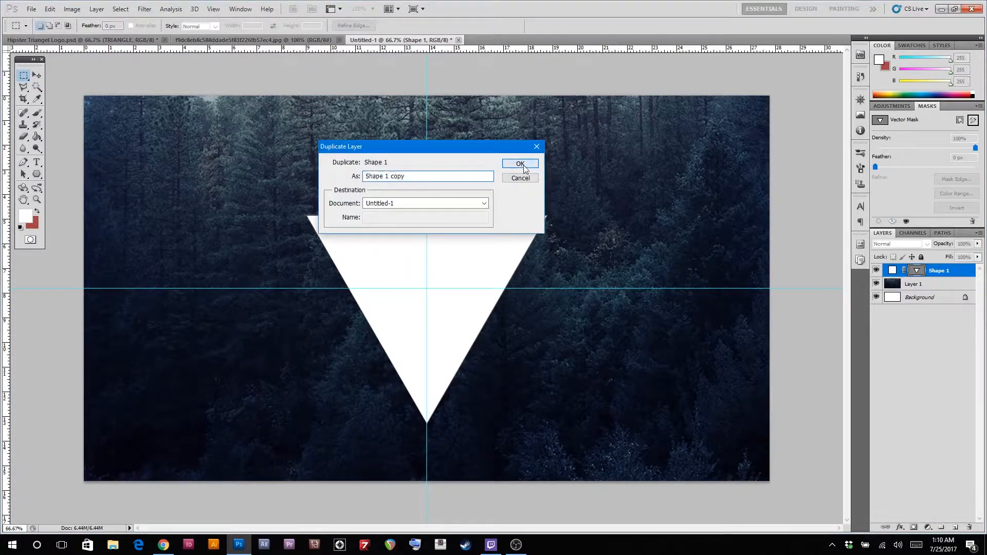
# Apply a red (ff0000) Color Overlay at 100% opacity to the Shape 1 copy layer.
pyautogui.doubleClick(970, 279)
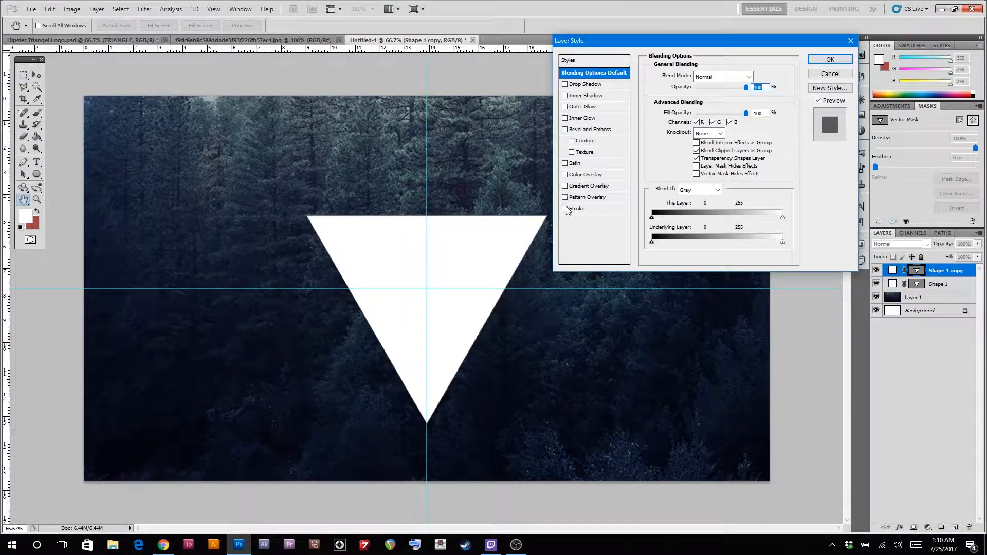
pyautogui.click(565, 174)
pyautogui.click(586, 174)
pyautogui.click(753, 76)
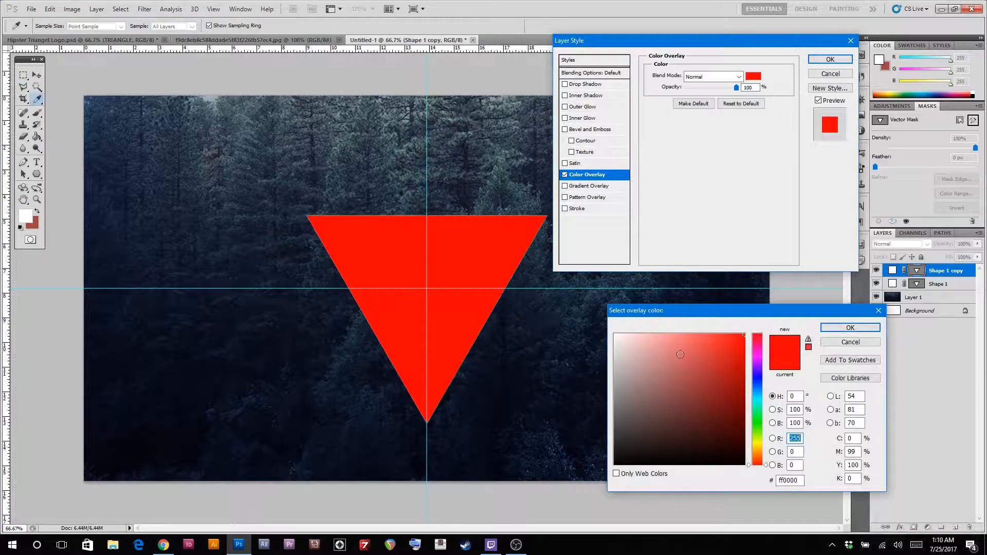
pyautogui.click(848, 328)
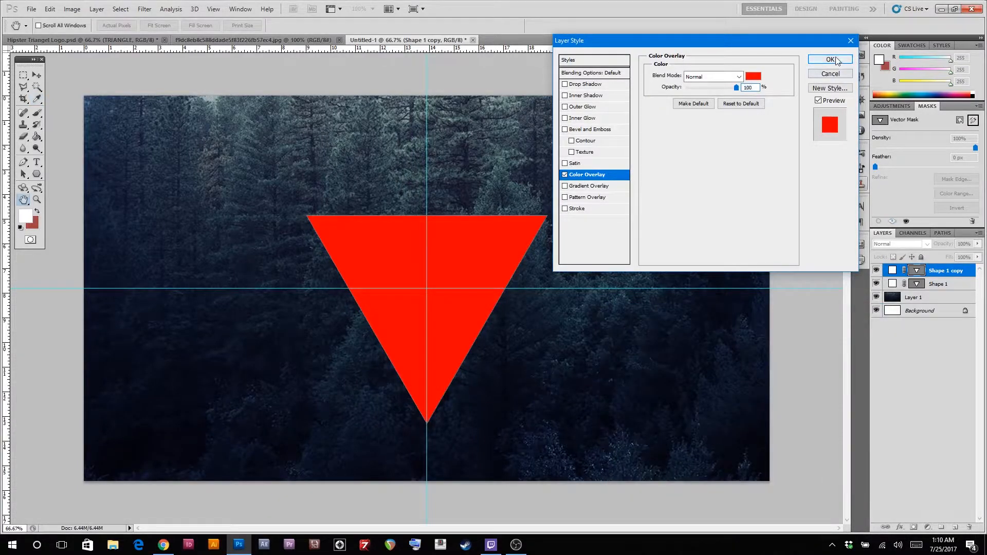
pyautogui.click(831, 59)
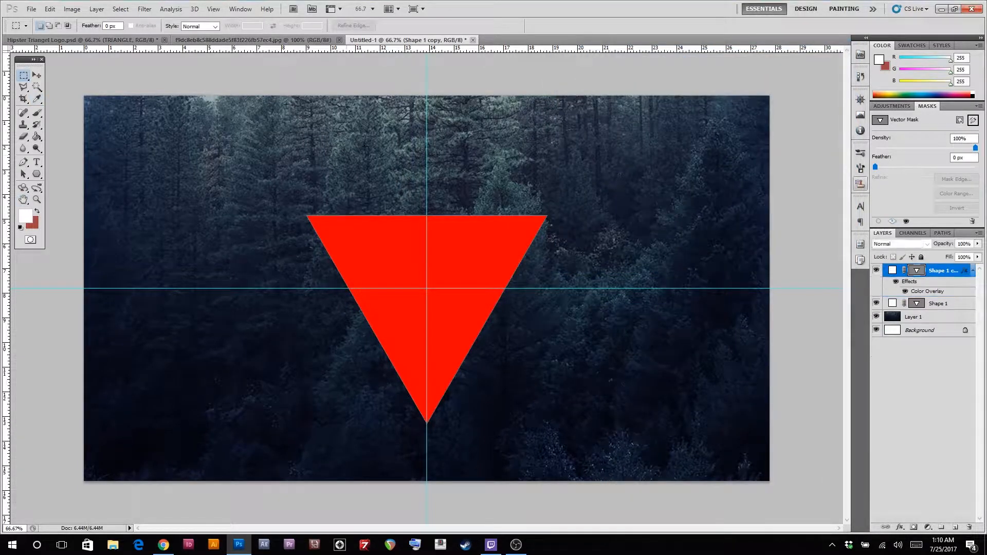
# Scale the red triangle down to about 96%, leave an even white border around it, and apply the transformation.
pyautogui.click(50, 10)
pyautogui.moveTo(100, 211)
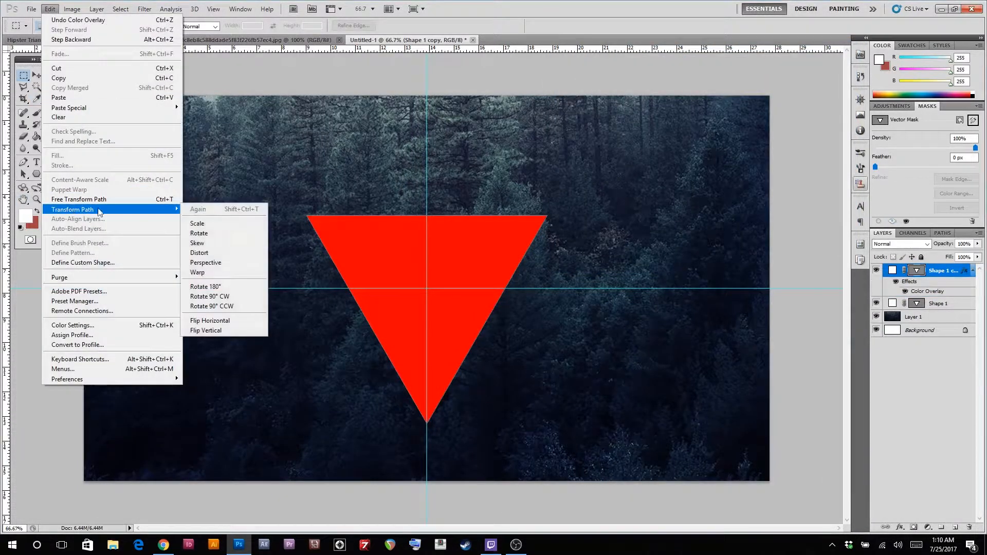
pyautogui.click(219, 228)
pyautogui.moveTo(308, 216); pyautogui.dragTo(308, 217)
pyautogui.moveTo(547, 424); pyautogui.dragTo(542, 420)
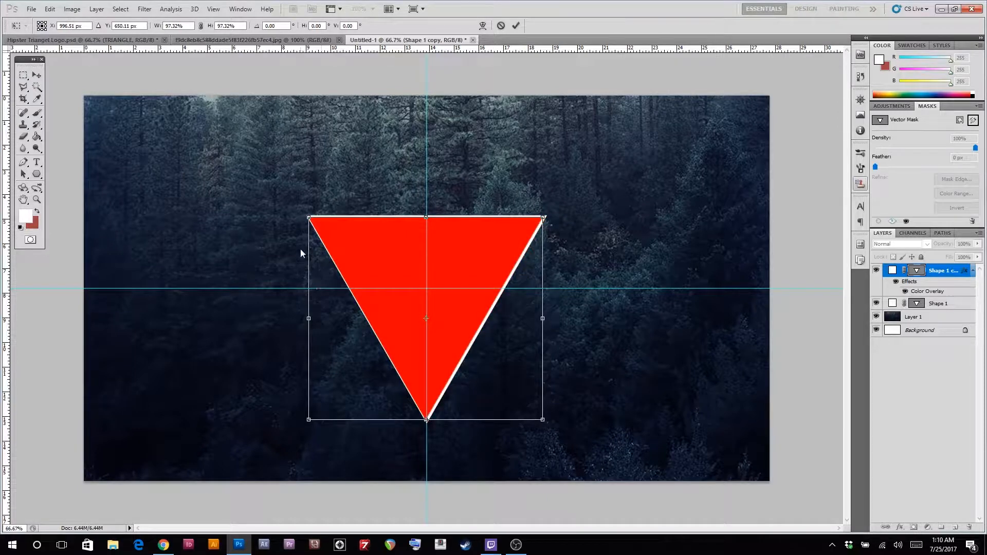
pyautogui.moveTo(308, 216); pyautogui.dragTo(310, 218)
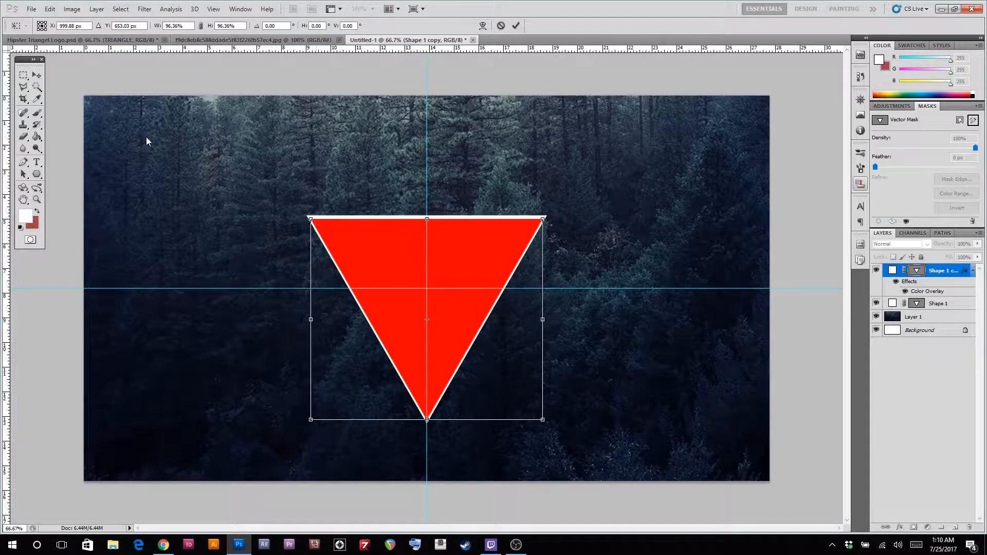
pyautogui.click(36, 76)
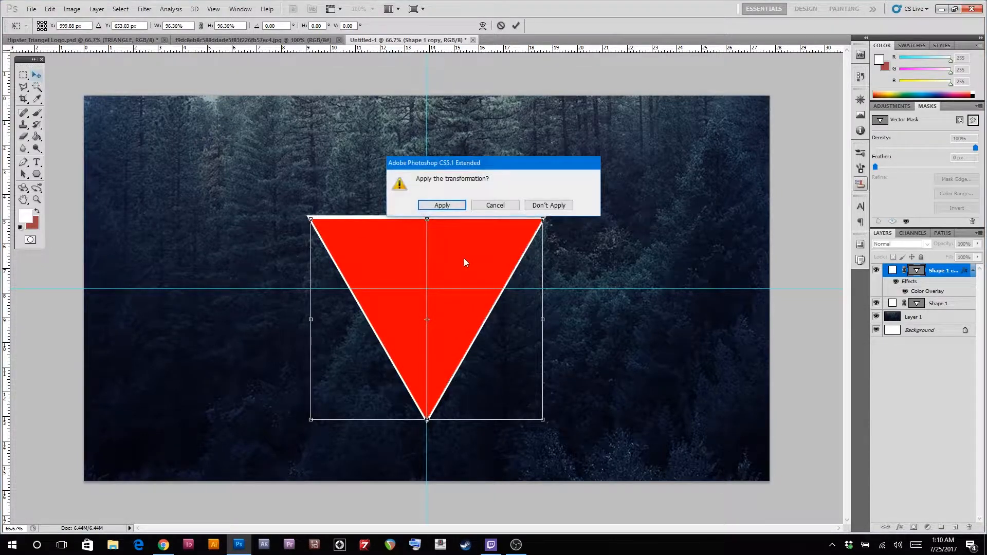
pyautogui.click(443, 205)
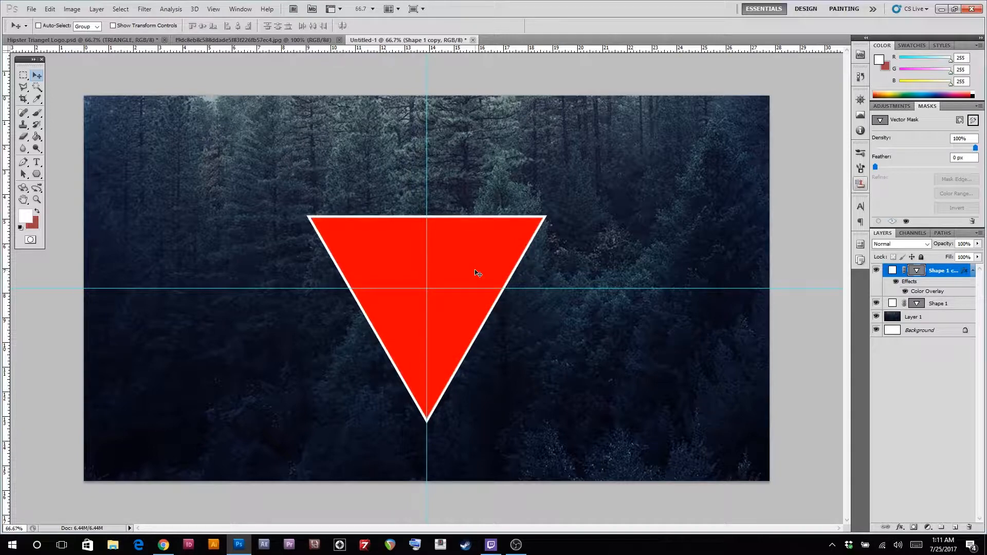
# Rasterize the Shape 1 copy layer and select its red triangle with the Magic Wand at tolerance 10.
pyautogui.rightClick(952, 280)
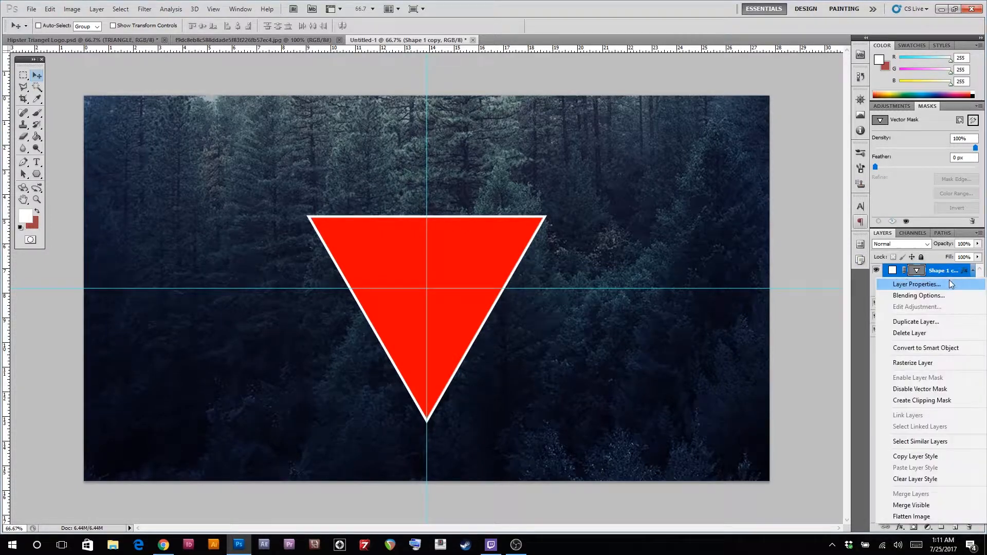
pyautogui.click(935, 366)
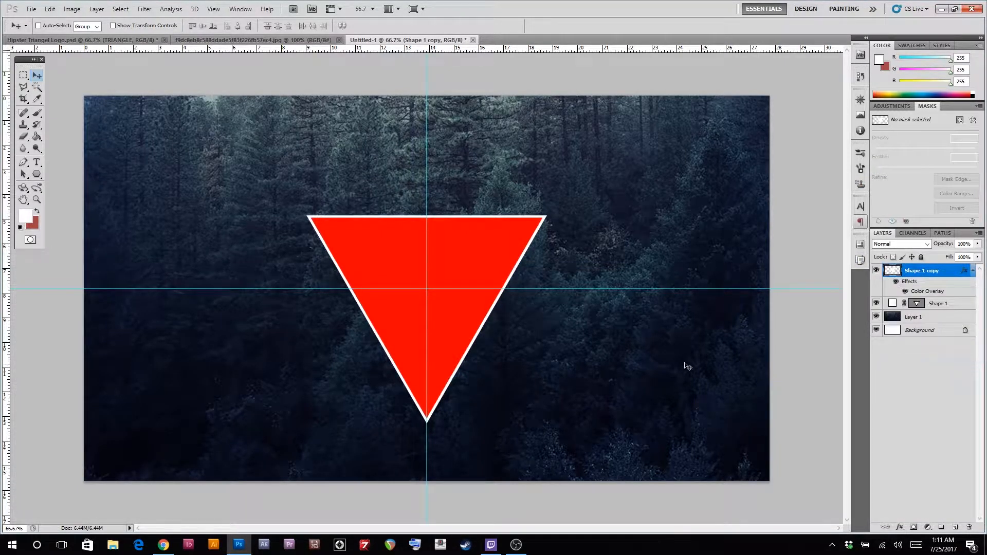
pyautogui.click(37, 87)
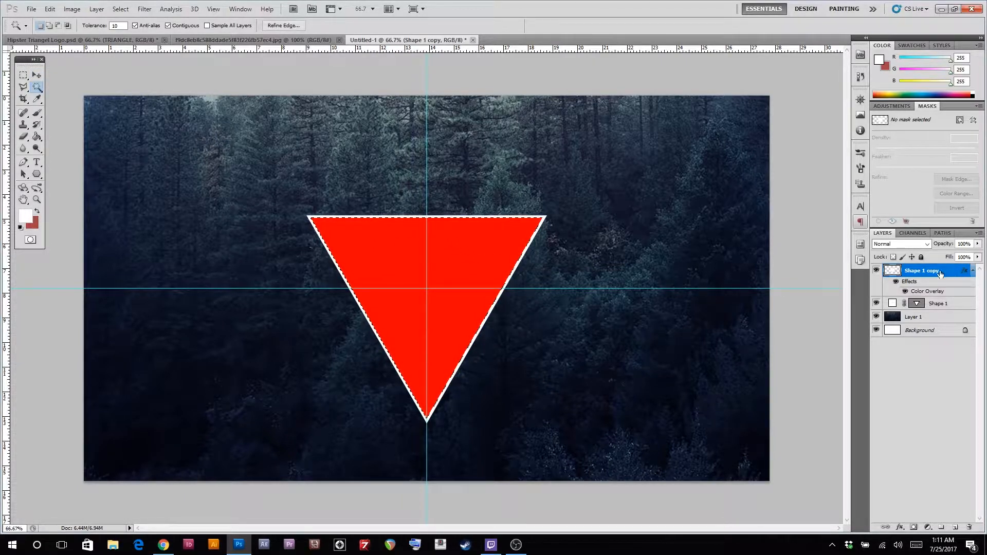
# Hide the red triangle copy and mask the Shape 1 layer with the inverted selection to cut it down to a thin outline.
pyautogui.click(877, 270)
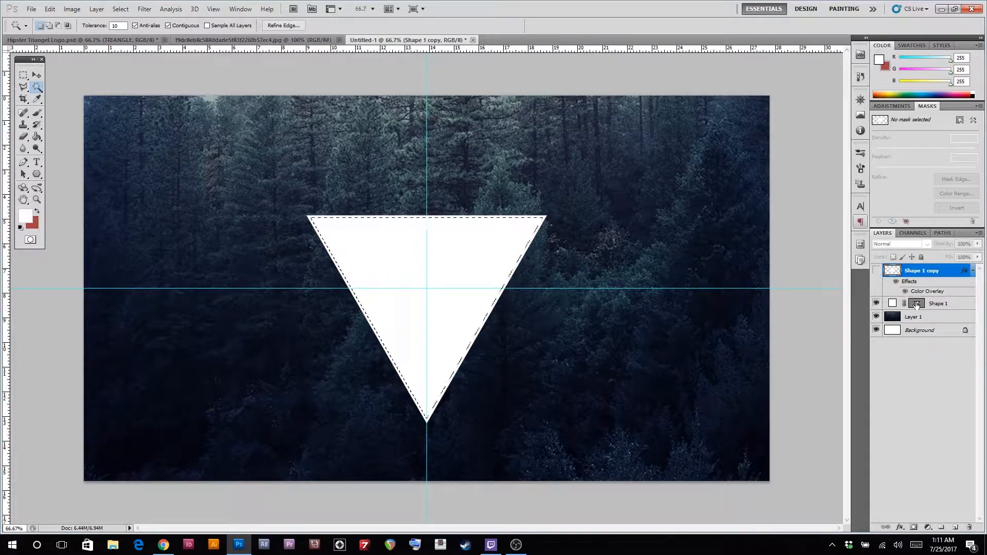
pyautogui.click(951, 307)
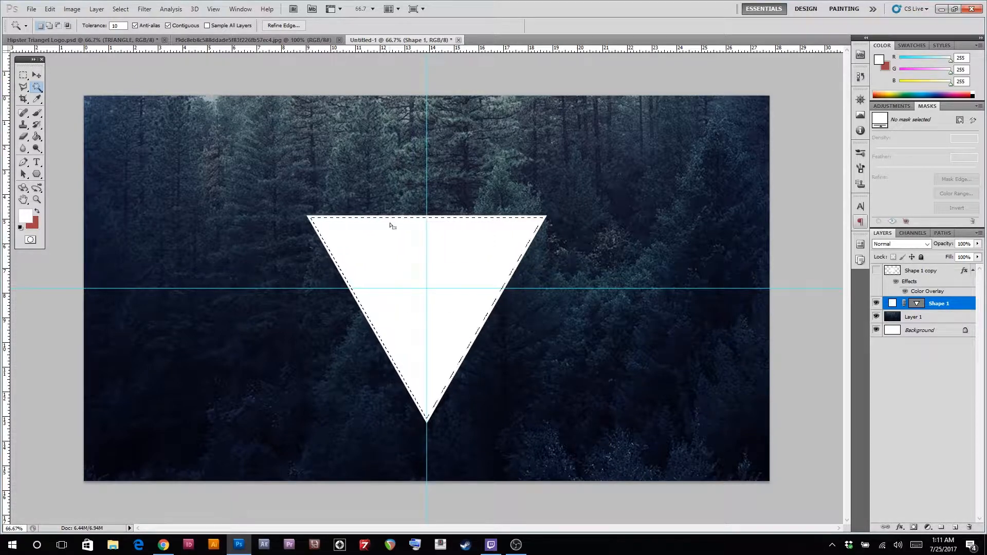
pyautogui.click(121, 9)
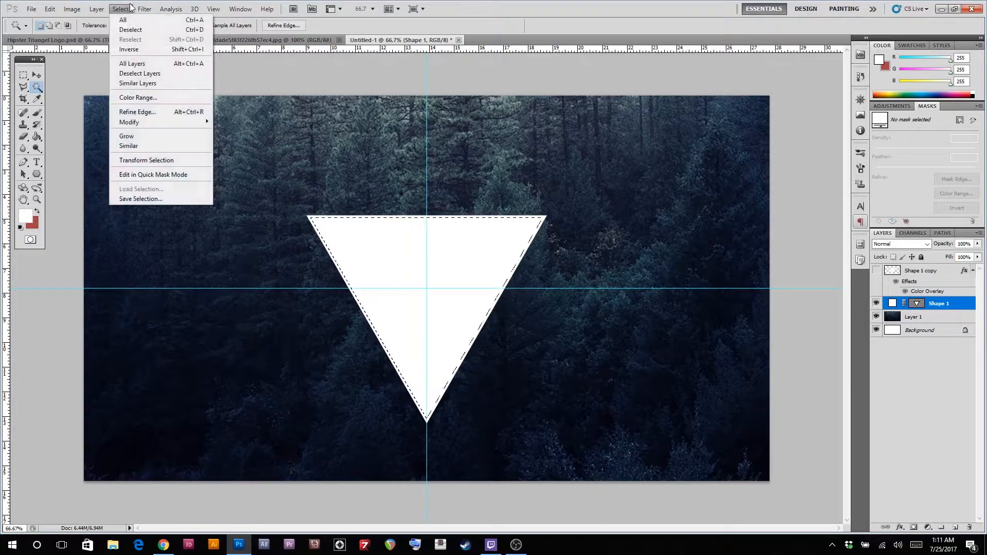
pyautogui.click(134, 49)
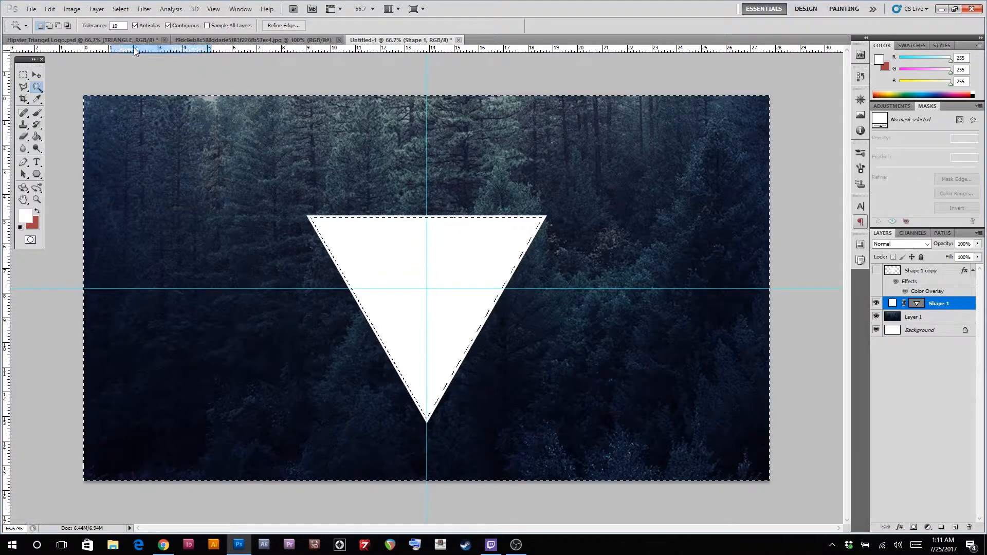
pyautogui.click(915, 528)
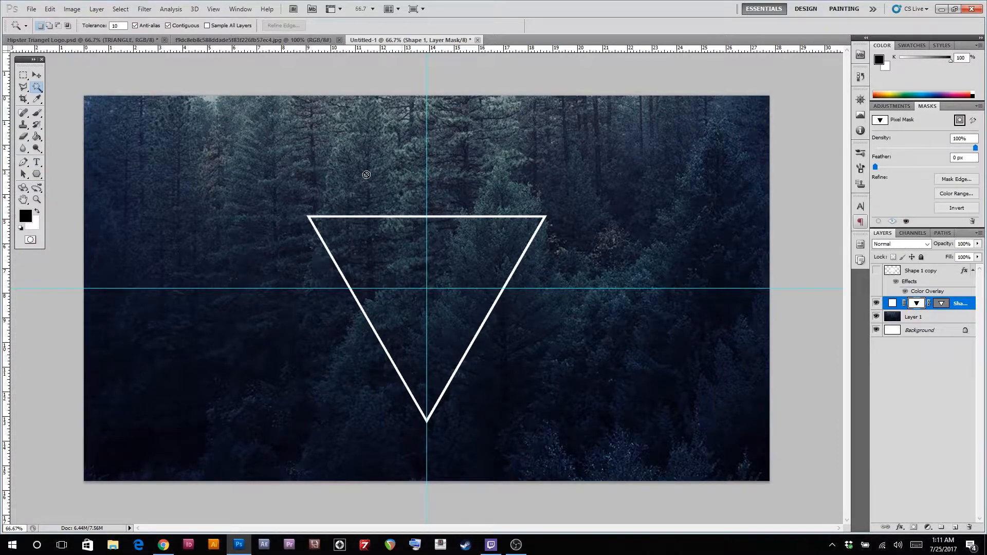
# Add the text "WILDERNESS" across the triangle outline as a new text layer.
pyautogui.click(38, 162)
pyautogui.click(327, 312)
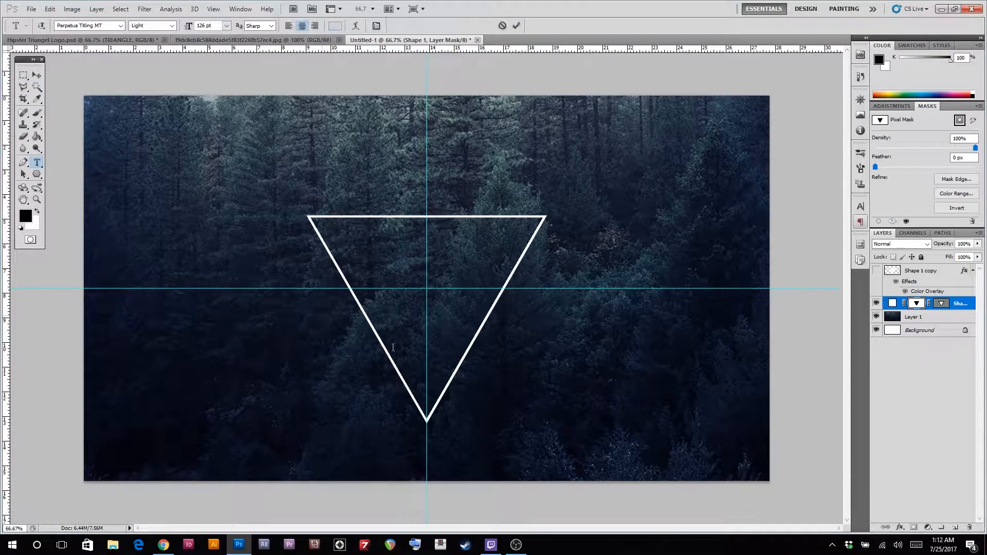
pyautogui.write('WIL')
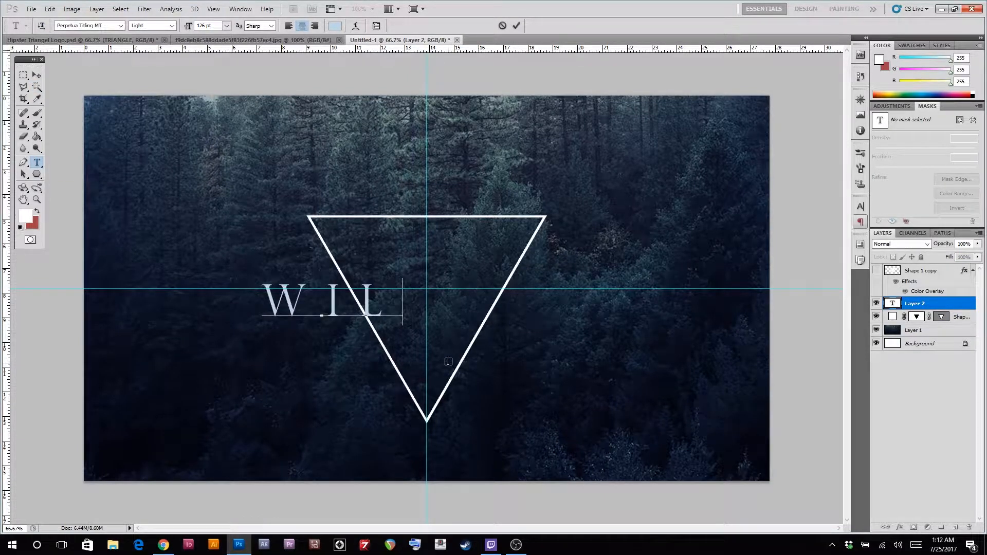
pyautogui.write('LDERNESS')
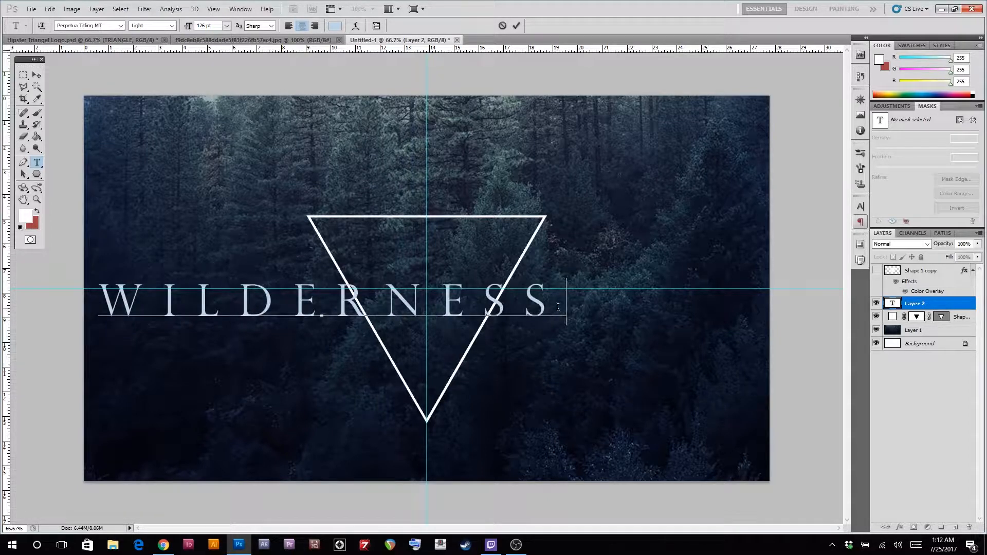
# Set the tracking of the whole WILDERNESS text to 0.
pyautogui.moveTo(560, 307); pyautogui.dragTo(50, 316)
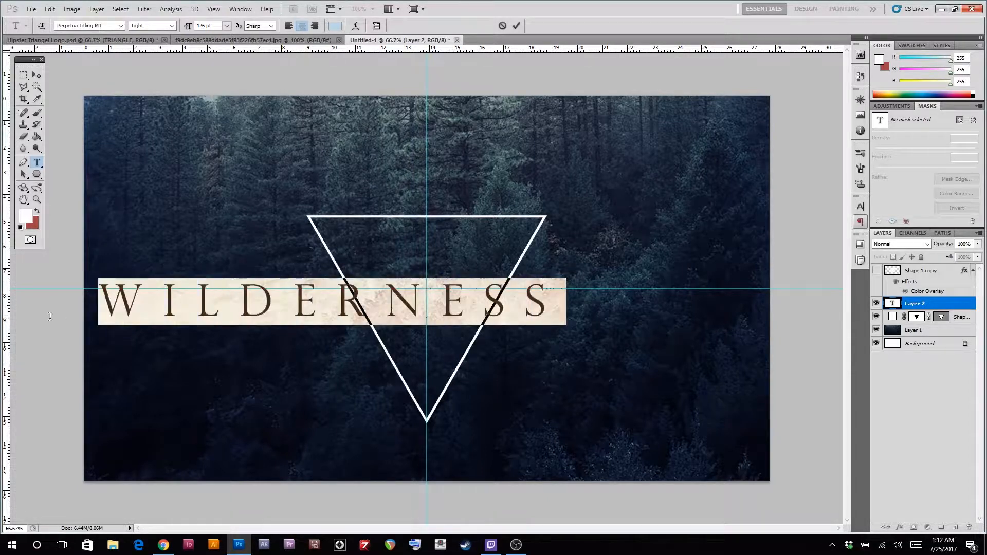
pyautogui.click(861, 207)
pyautogui.click(843, 242)
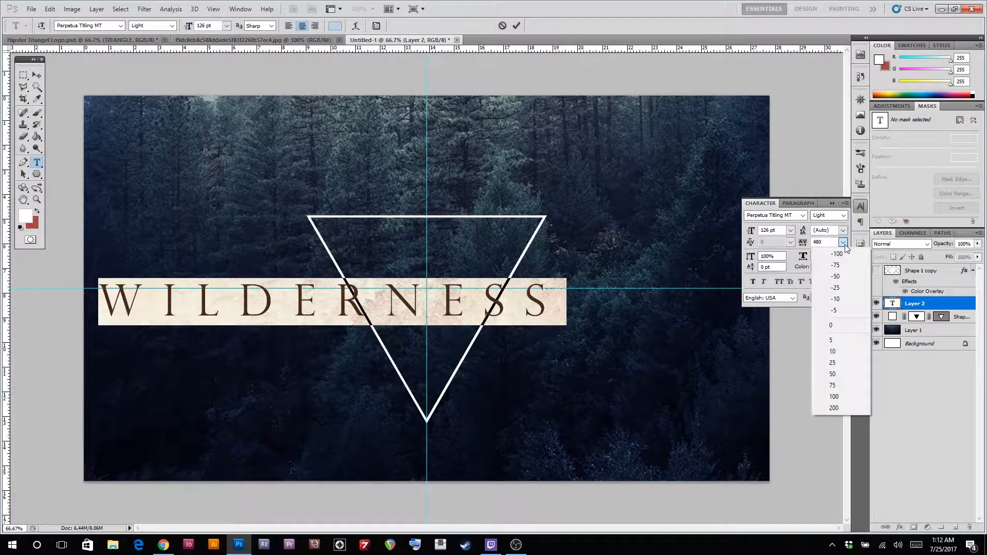
pyautogui.click(836, 328)
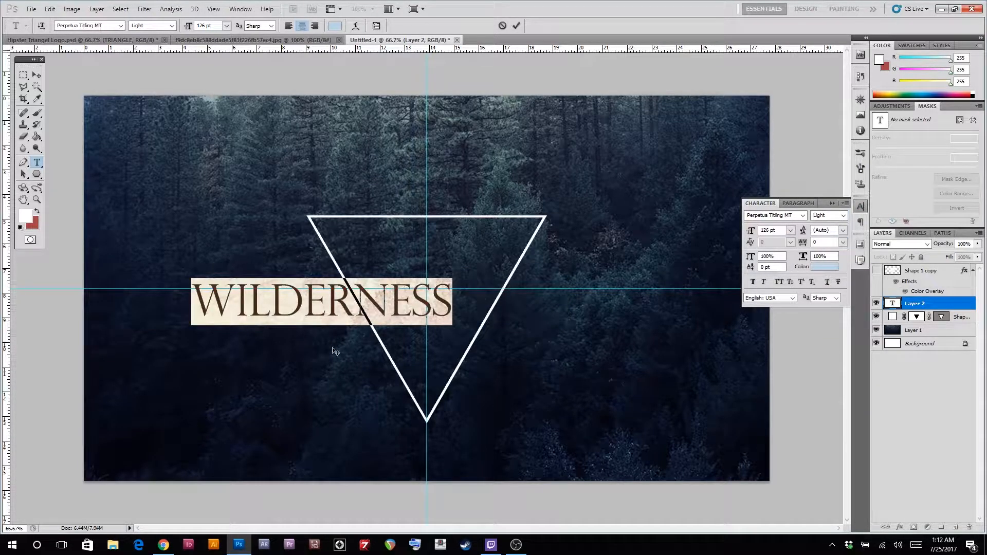
# Change the WILDERNESS text's font to Nexa Bold and centre the word on the intersection of the two guides.
pyautogui.click(102, 24)
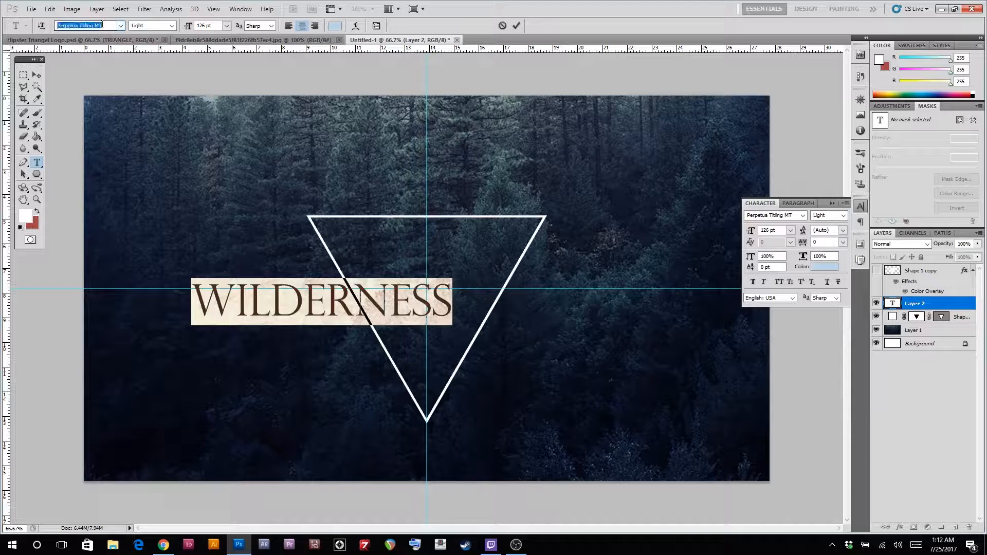
pyautogui.write('Nexa Bold')
pyautogui.press('Return')
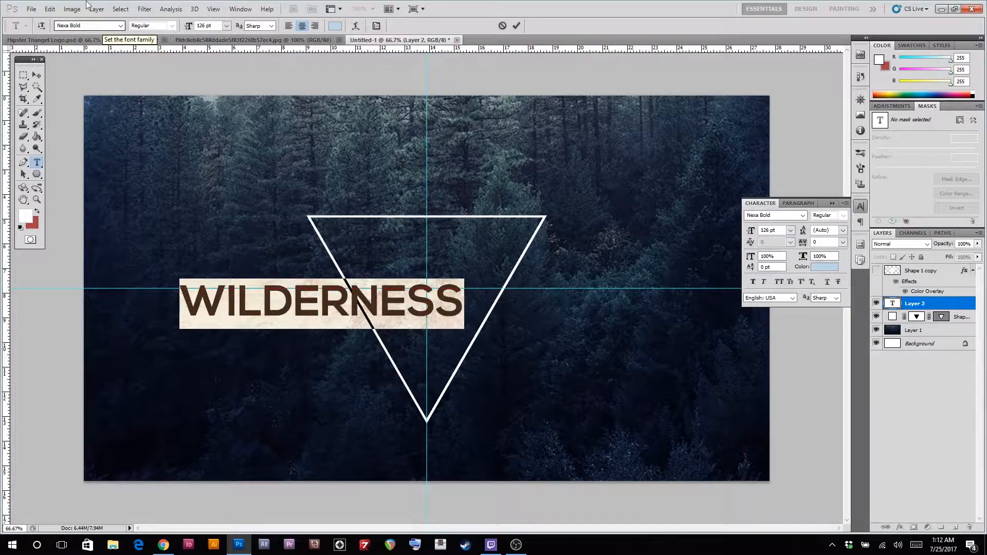
pyautogui.click(36, 76)
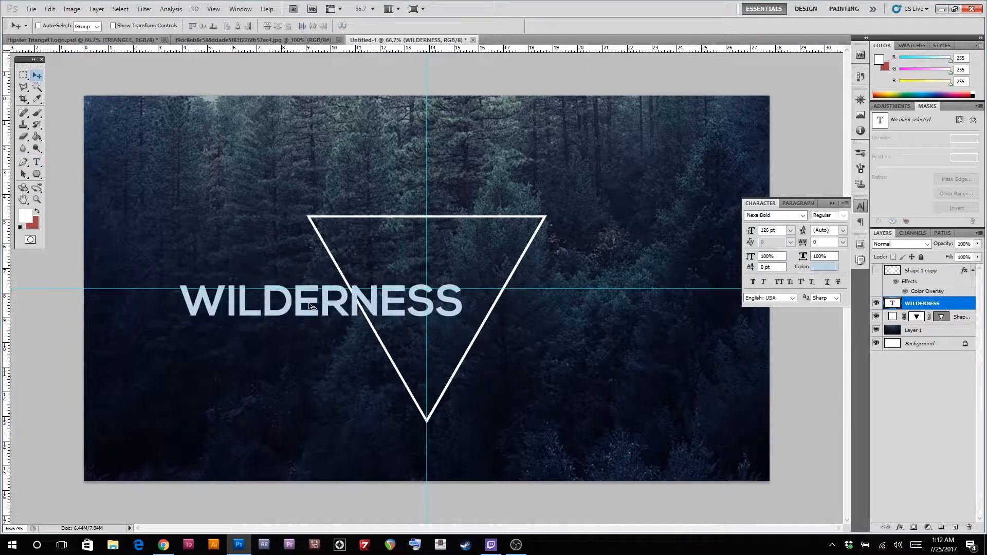
pyautogui.moveTo(307, 306); pyautogui.dragTo(411, 294)
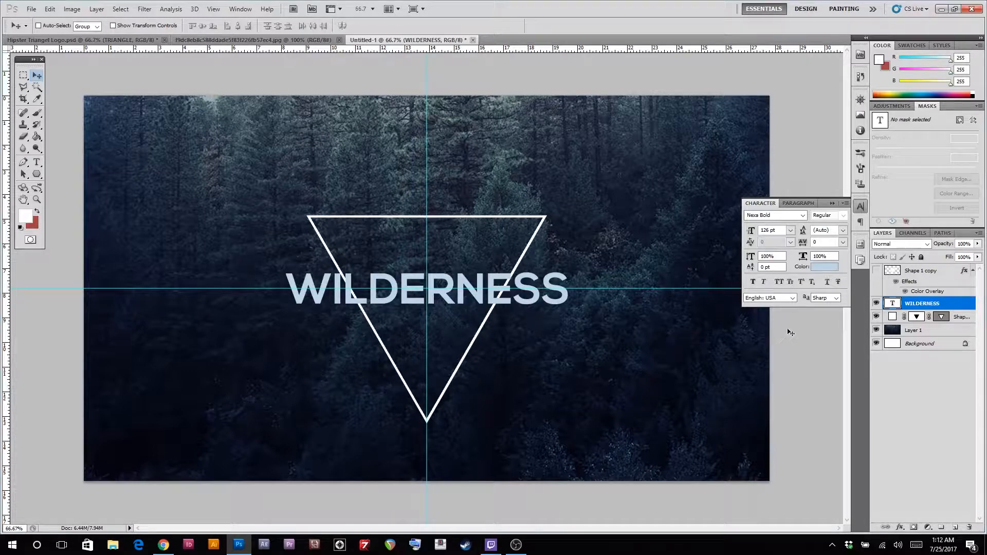
# Place two vertical guides on the upper-left and upper-right corners of the triangle outline.
pyautogui.click(971, 323)
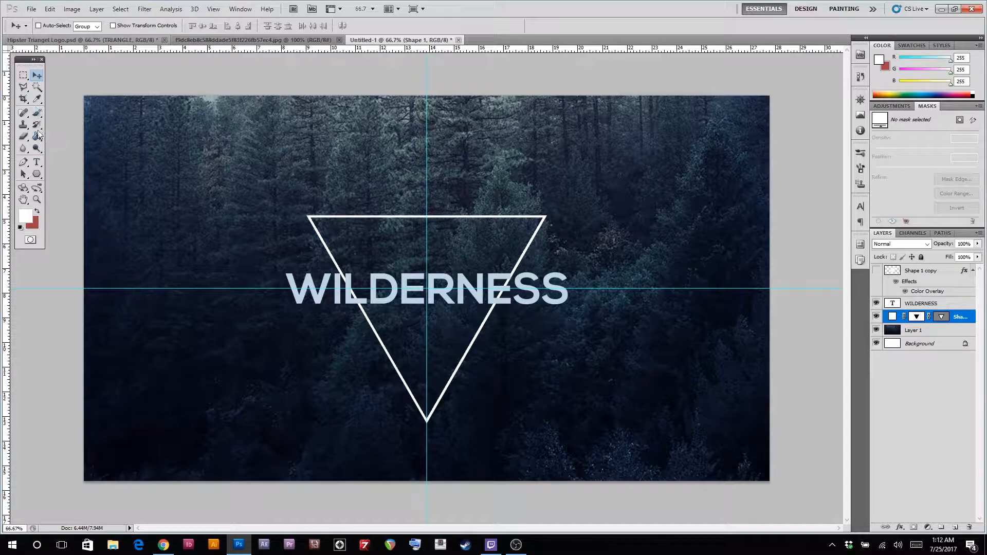
pyautogui.moveTo(9, 282); pyautogui.dragTo(306, 281)
pyautogui.moveTo(11, 318); pyautogui.dragTo(547, 315)
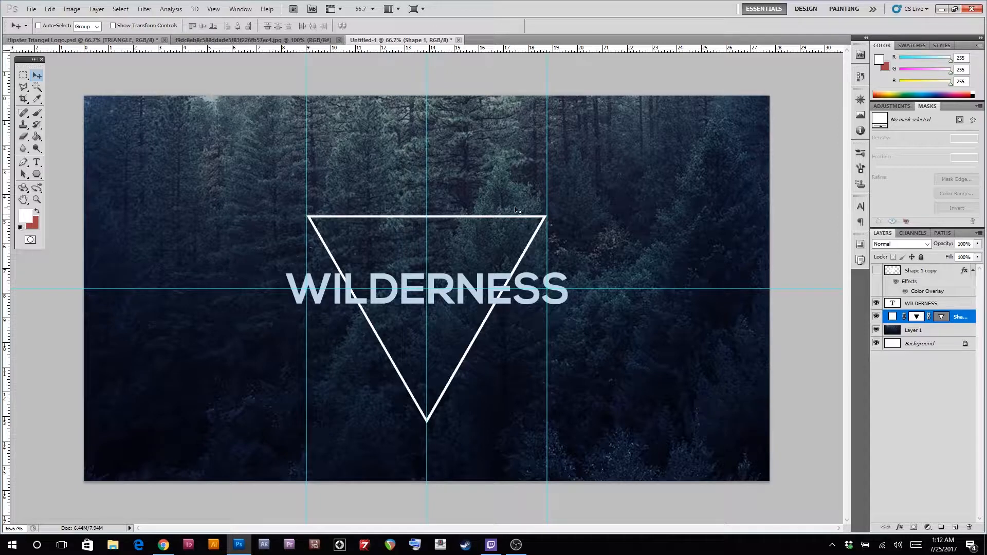
# Reduce the WILDERNESS text to 108 pt so it fits between the triangle's two outer vertical guides.
pyautogui.click(934, 307)
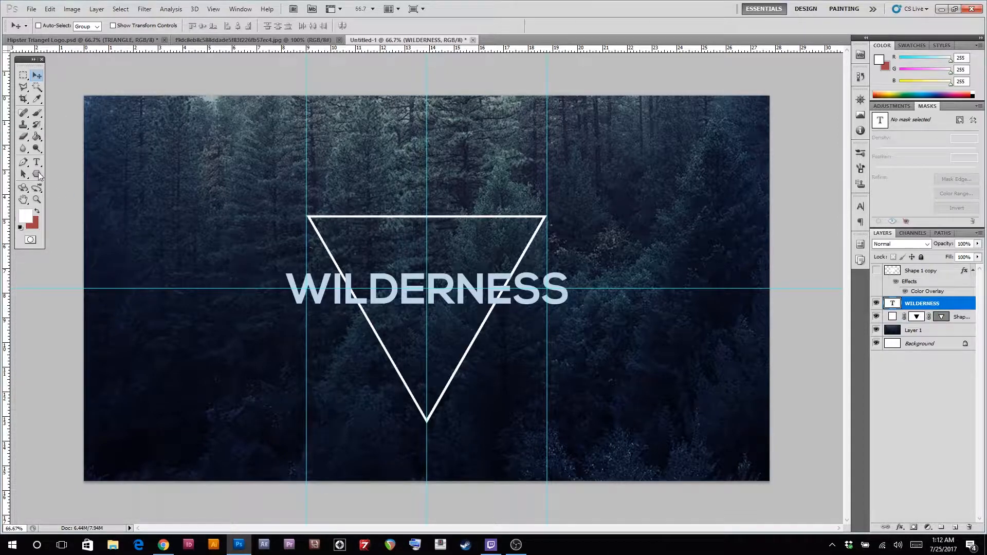
pyautogui.press('t')
pyautogui.moveTo(296, 289); pyautogui.dragTo(570, 291)
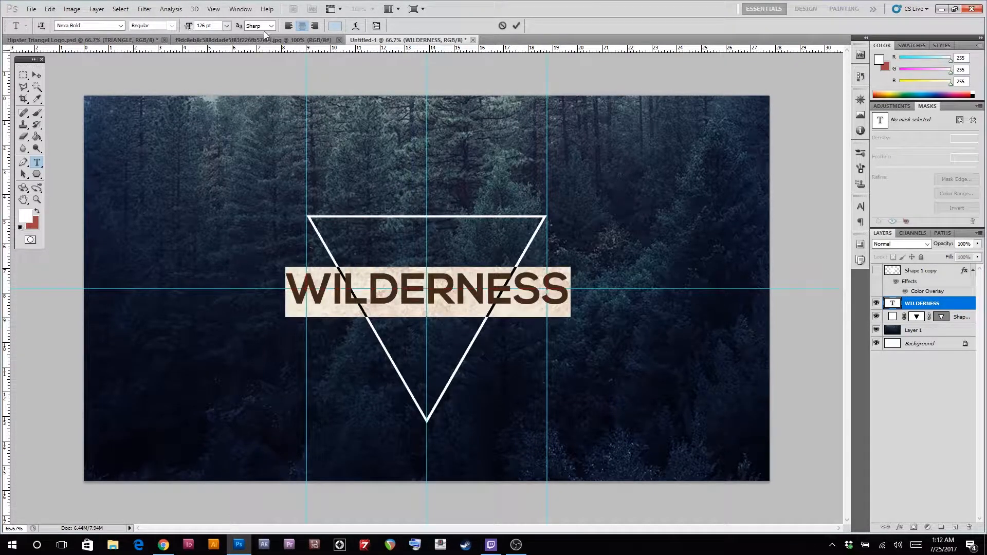
pyautogui.moveTo(189, 26); pyautogui.dragTo(181, 26)
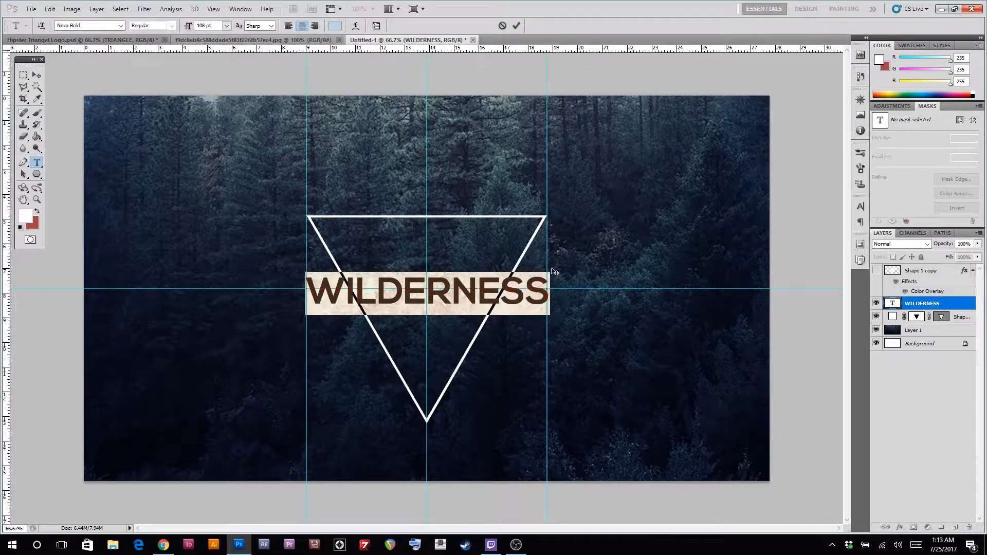
pyautogui.click(24, 77)
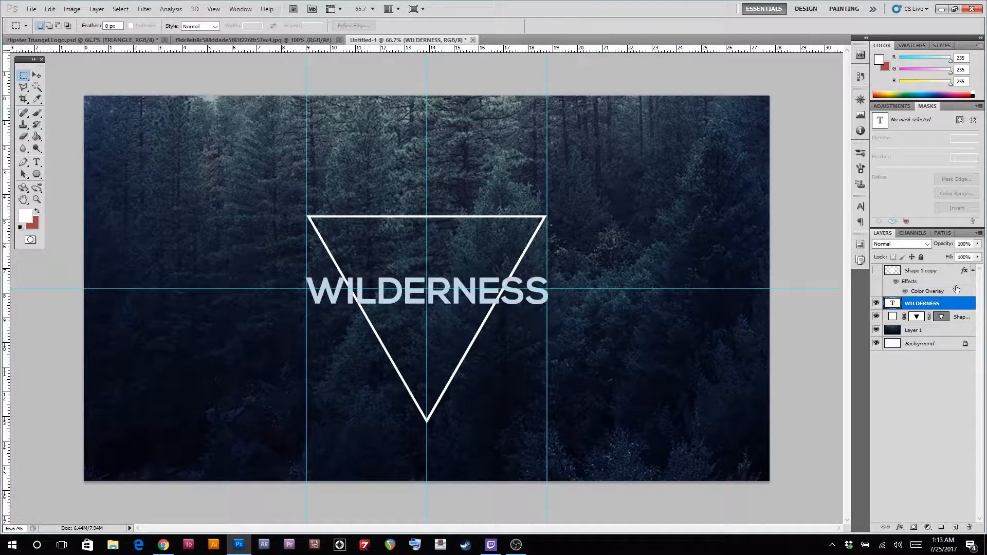
# Apply a Color Overlay layer style to the triangle outline layer in the pale tan colour dfcfac.
pyautogui.doubleClick(955, 317)
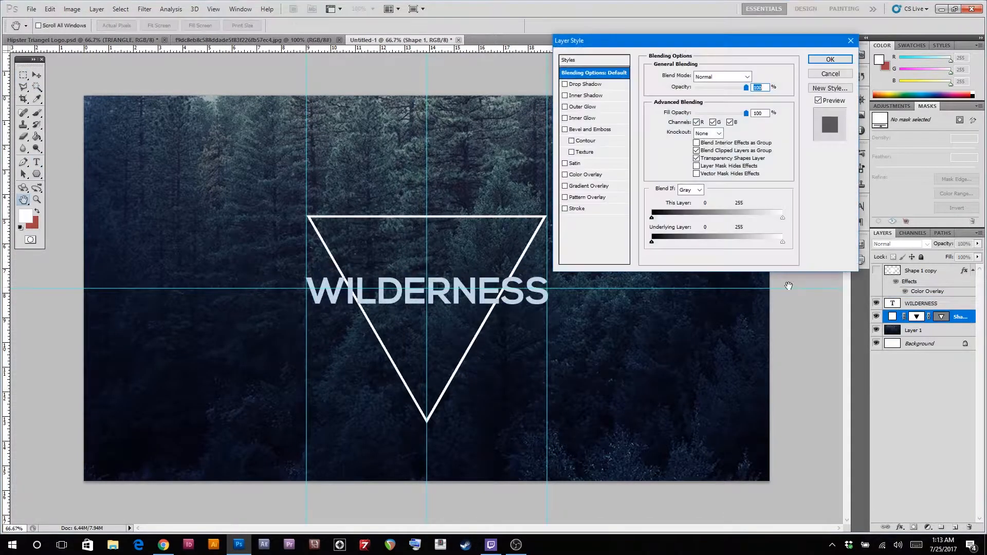
pyautogui.click(565, 175)
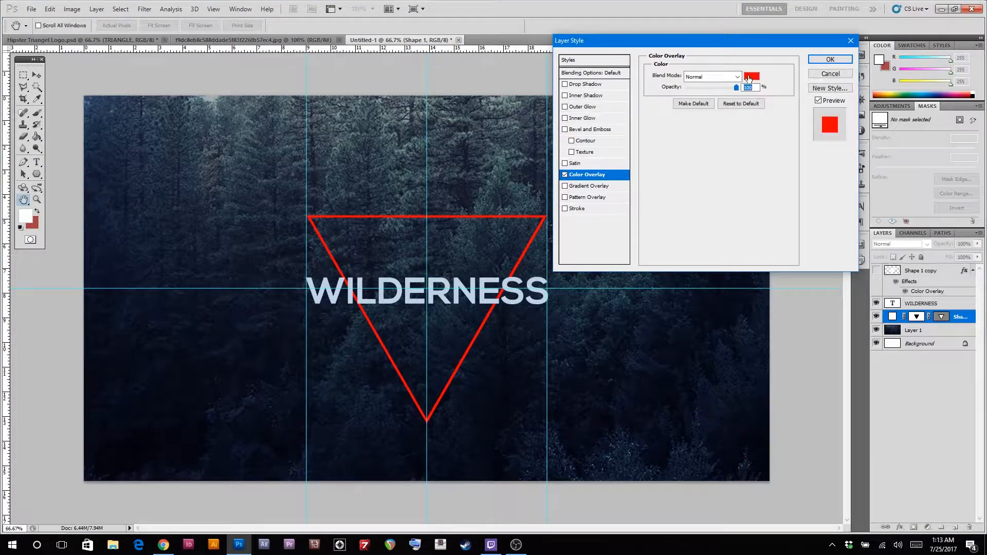
pyautogui.click(752, 76)
pyautogui.click(757, 444)
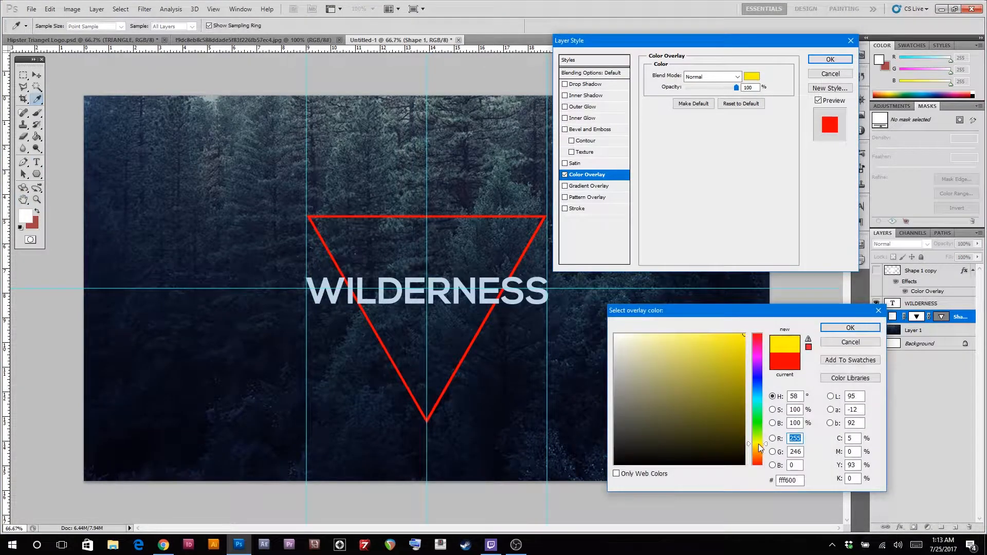
pyautogui.click(620, 393)
pyautogui.moveTo(637, 406)
pyautogui.mouseDown()
pyautogui.moveTo(636, 347)
pyautogui.moveTo(642, 361)
pyautogui.moveTo(630, 350)
pyautogui.mouseUp()
pyautogui.click(756, 450)
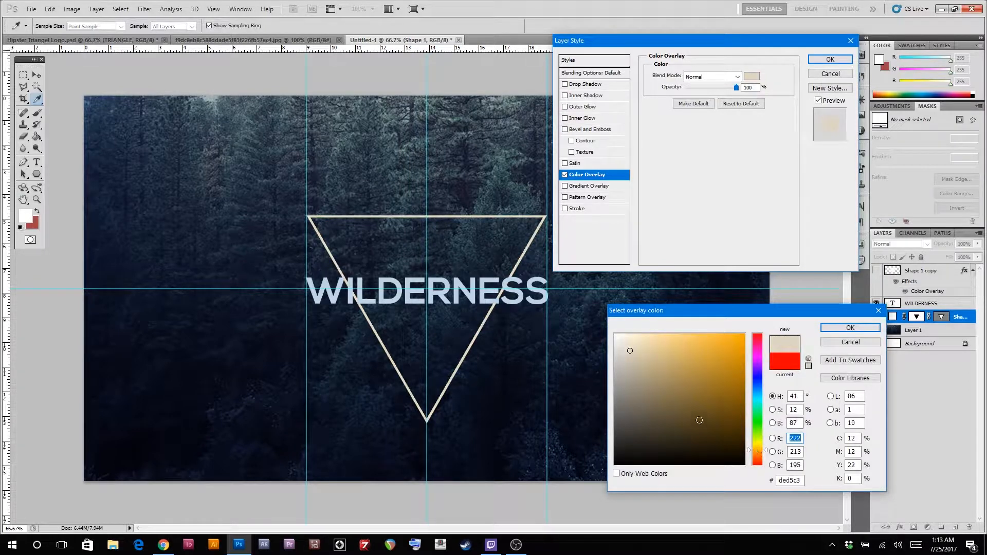
pyautogui.moveTo(643, 373)
pyautogui.mouseDown()
pyautogui.moveTo(628, 361)
pyautogui.moveTo(637, 366)
pyautogui.moveTo(645, 351)
pyautogui.mouseUp()
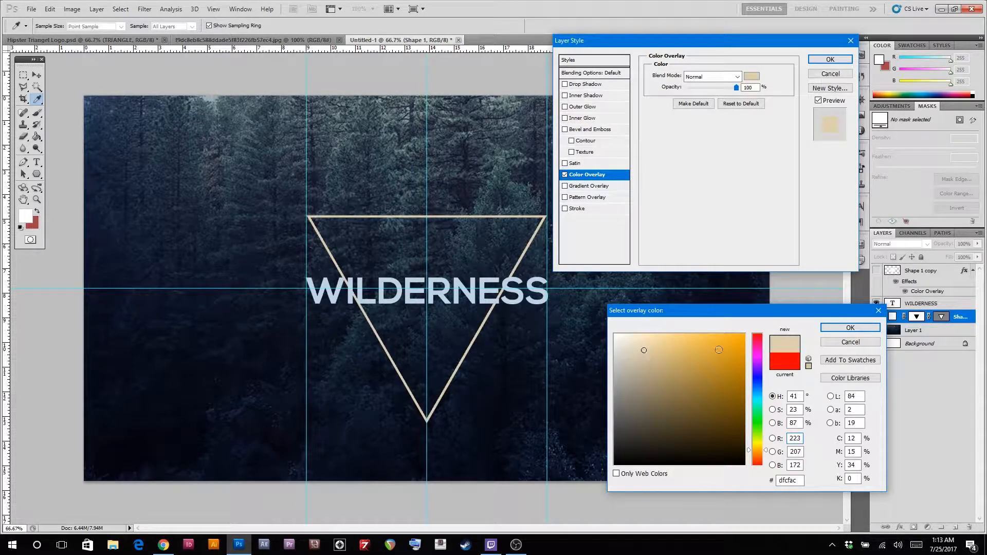
pyautogui.click(851, 328)
pyautogui.click(830, 59)
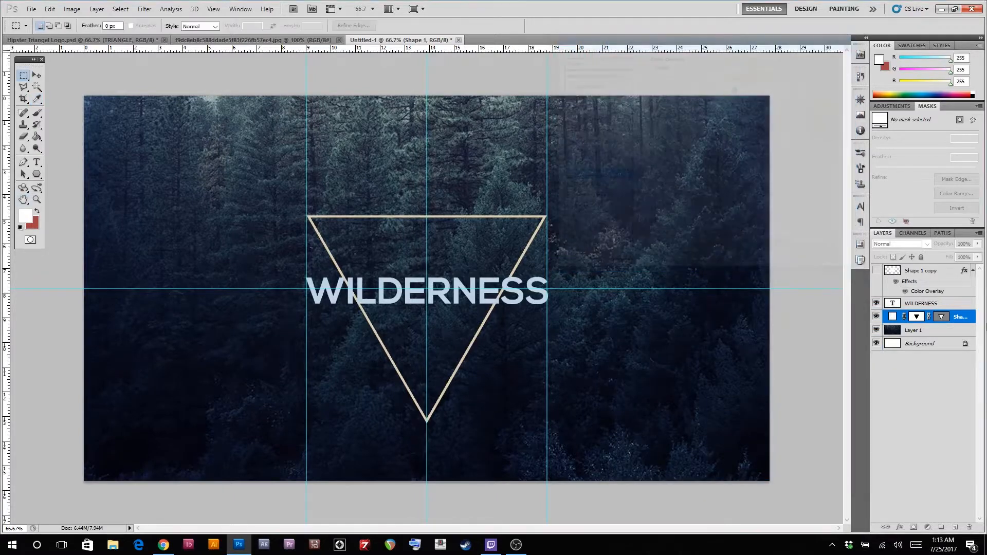
# Apply a Color Overlay to the WILDERNESS layer, sampling the tan colour dfcfac from the triangle outline.
pyautogui.click(953, 305)
pyautogui.doubleClick(953, 305)
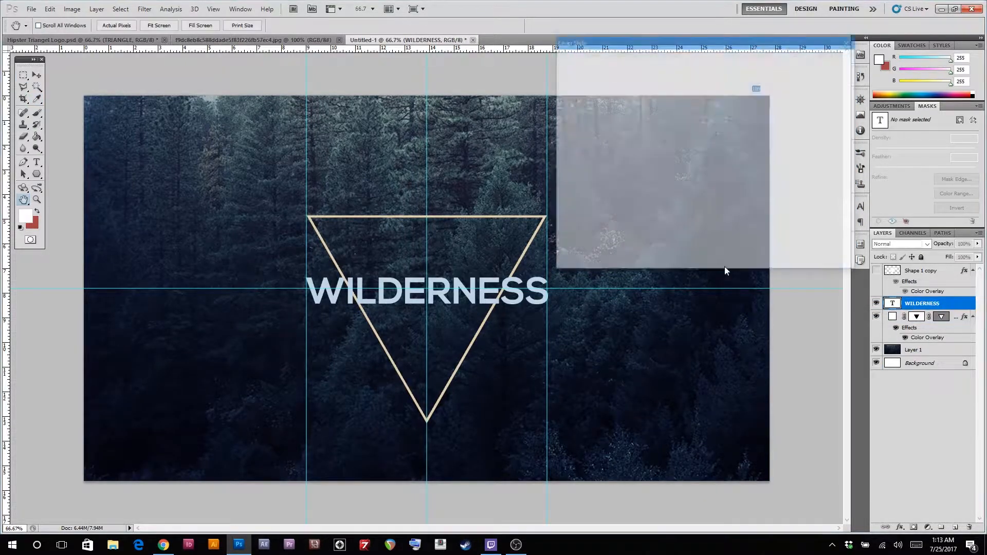
pyautogui.click(571, 175)
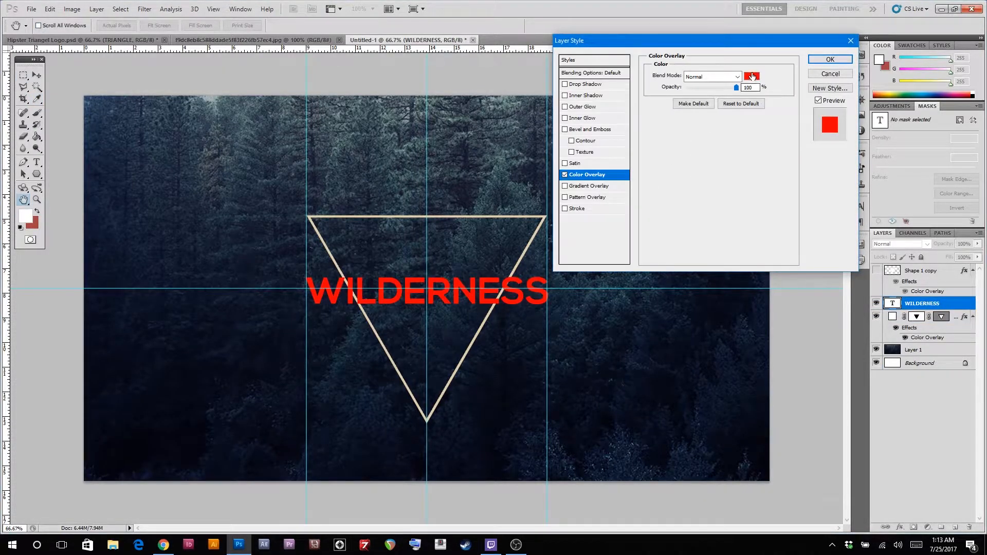
pyautogui.click(751, 76)
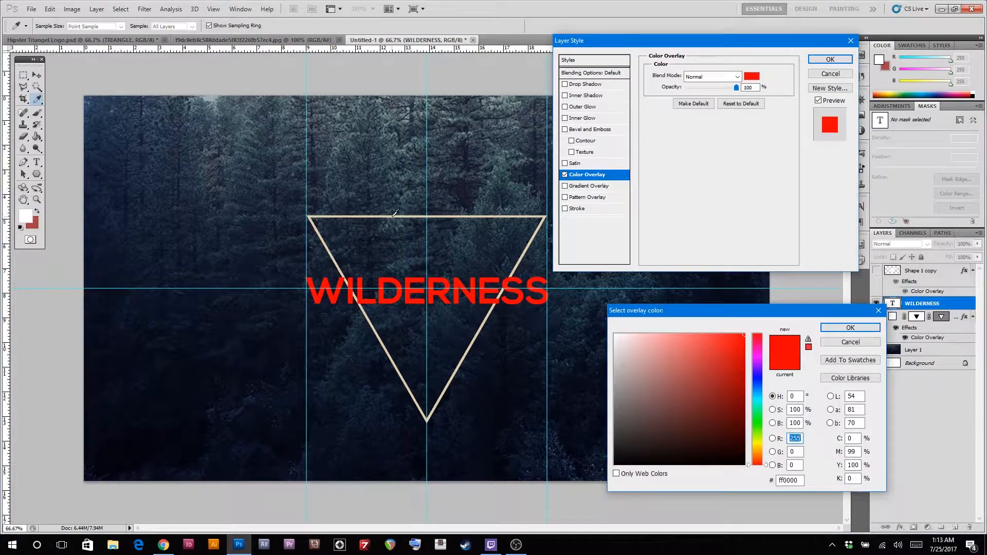
pyautogui.click(435, 215)
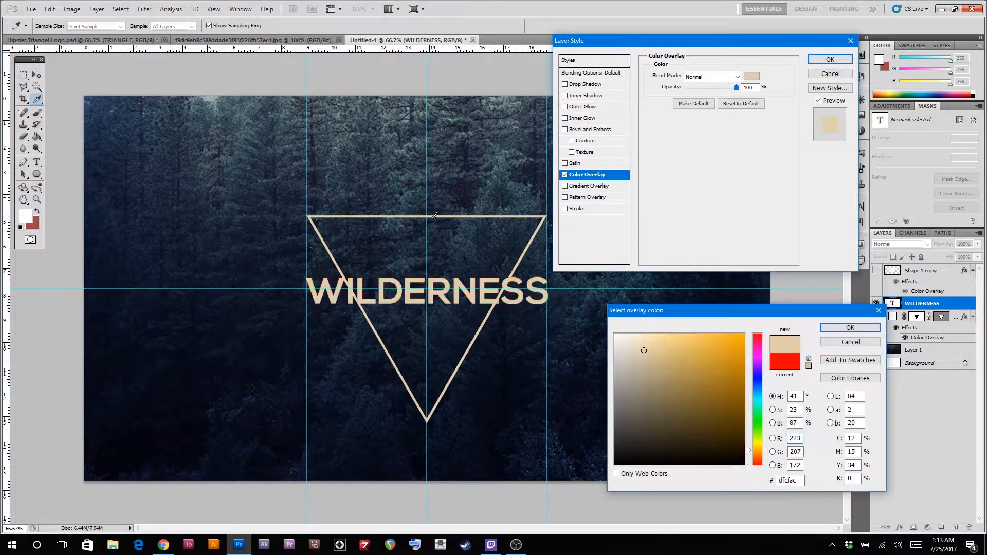
pyautogui.click(851, 328)
pyautogui.click(830, 60)
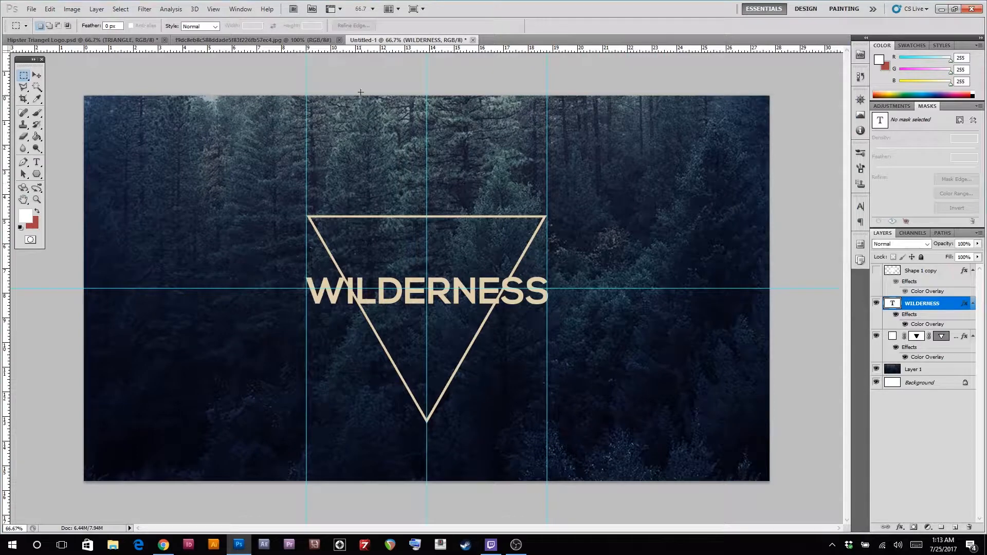
# Place a horizontal guide a little above the tops of the WILDERNESS letters.
pyautogui.moveTo(374, 52); pyautogui.dragTo(388, 276)
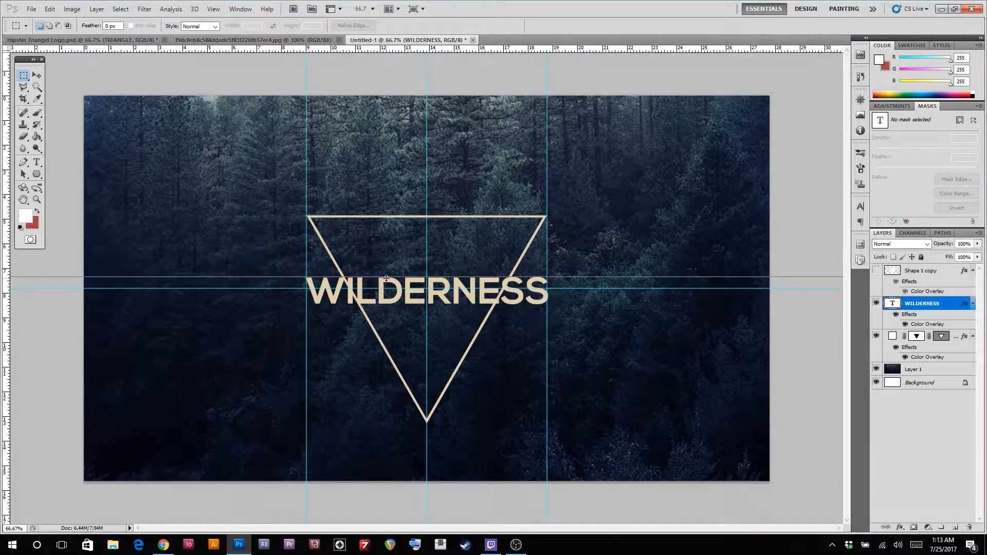
pyautogui.moveTo(383, 279); pyautogui.dragTo(22, 277)
pyautogui.moveTo(8, 276); pyautogui.dragTo(19, 275)
pyautogui.moveTo(238, 272); pyautogui.dragTo(293, 272)
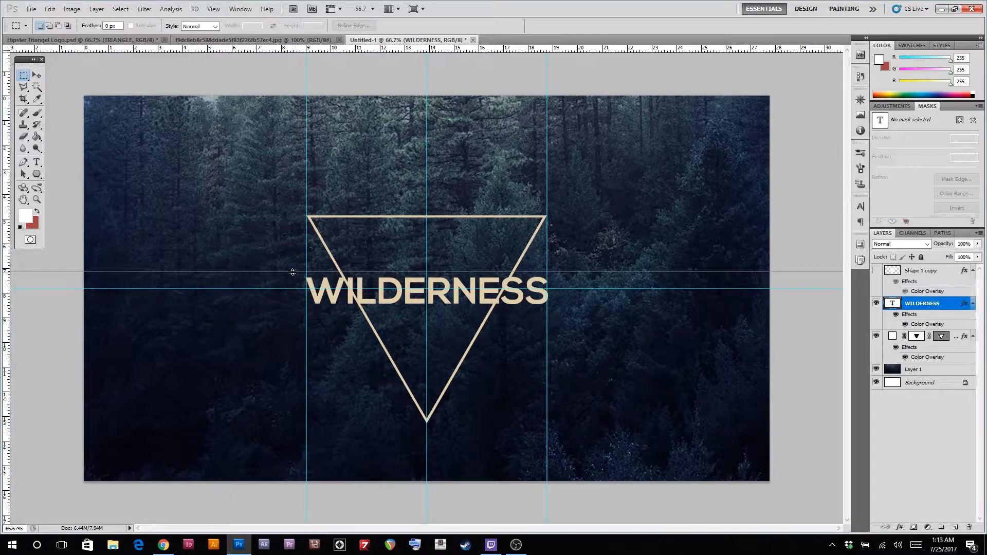
pyautogui.moveTo(293, 272); pyautogui.dragTo(292, 272)
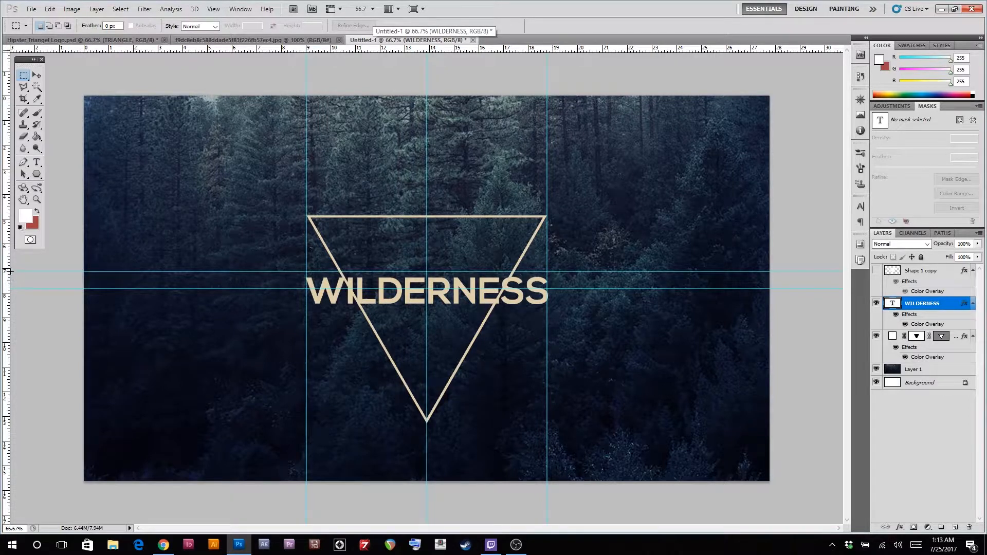
# Place a horizontal guide just below the WILDERNESS letters and fine-tune its distance from the text.
pyautogui.moveTo(383, 50); pyautogui.dragTo(369, 302)
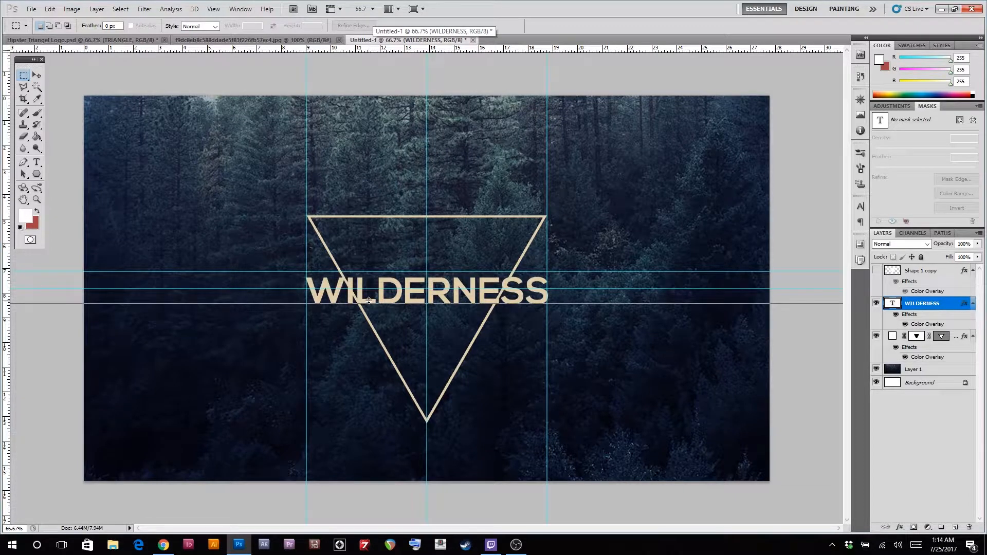
pyautogui.moveTo(369, 300); pyautogui.dragTo(366, 308)
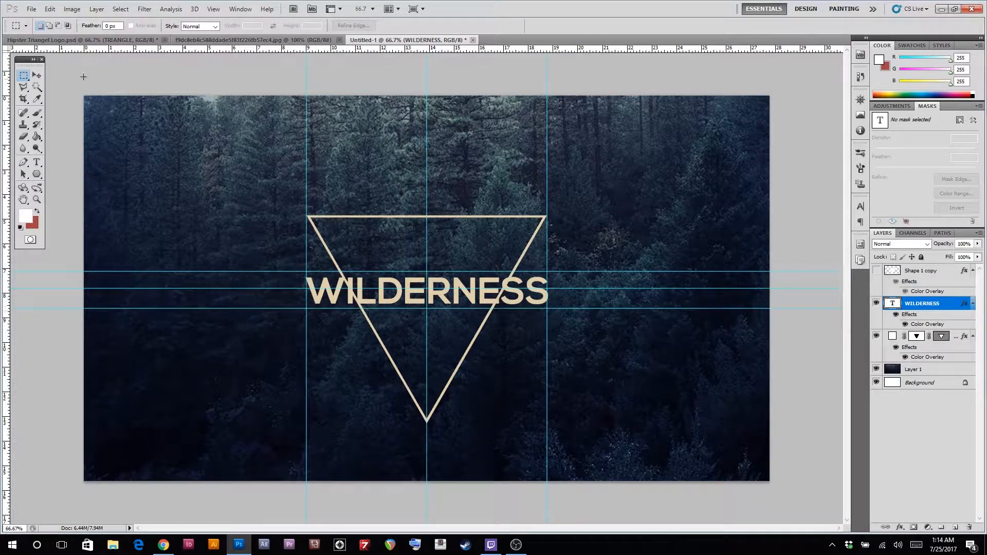
pyautogui.click(37, 75)
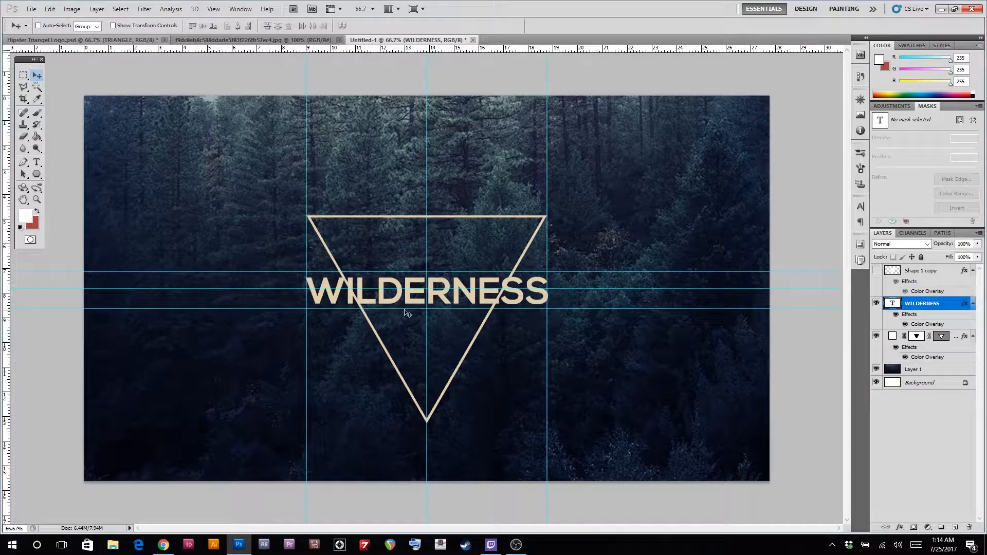
pyautogui.moveTo(404, 311); pyautogui.dragTo(406, 311)
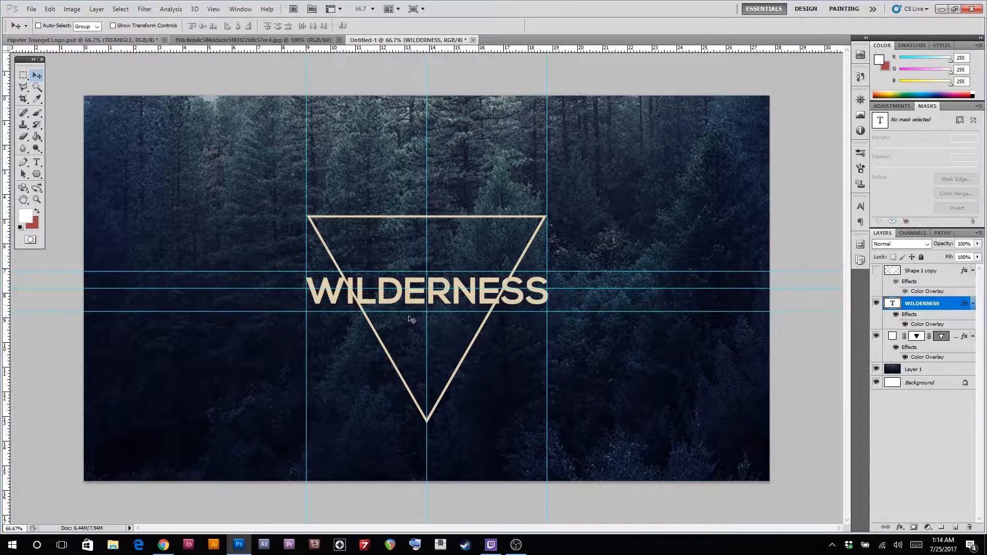
pyautogui.moveTo(406, 310); pyautogui.dragTo(405, 308)
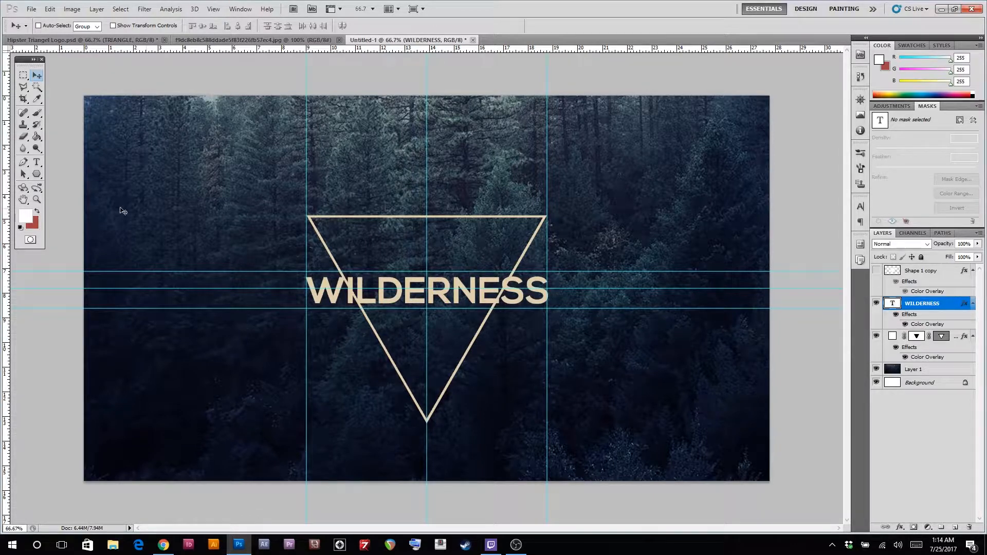
# Add "OUTFITTERS" as a second line beneath WILDERNESS in the same text layer.
pyautogui.click(36, 162)
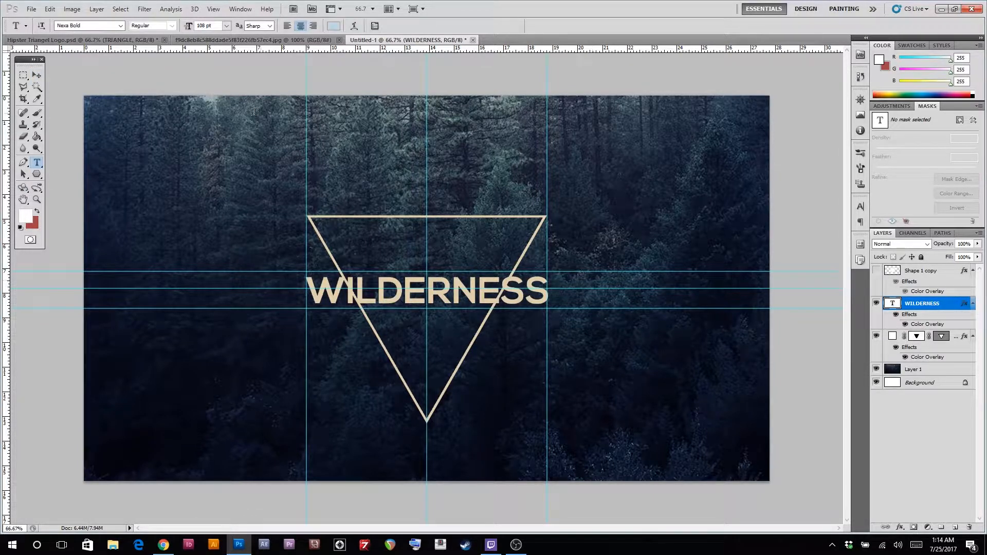
pyautogui.click(543, 295)
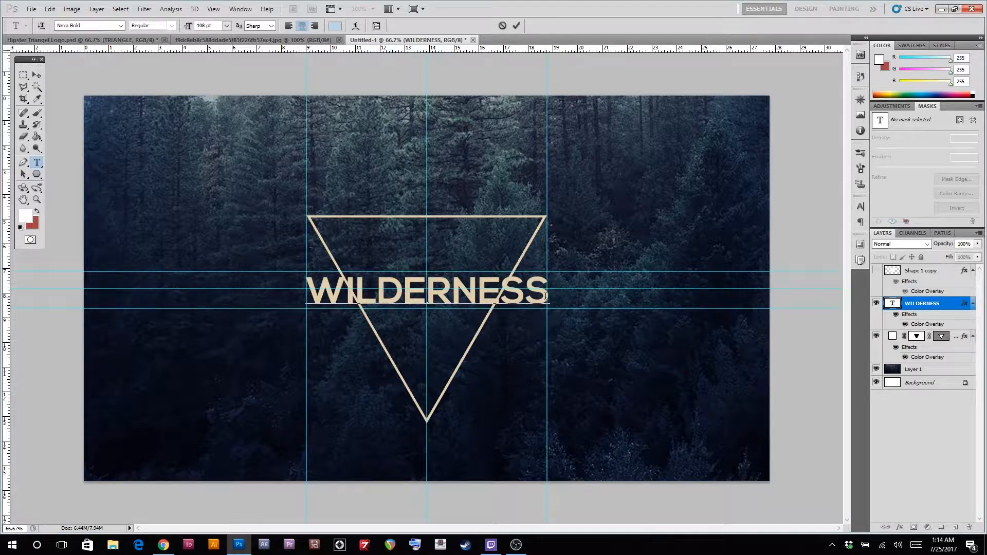
pyautogui.write('OUT')
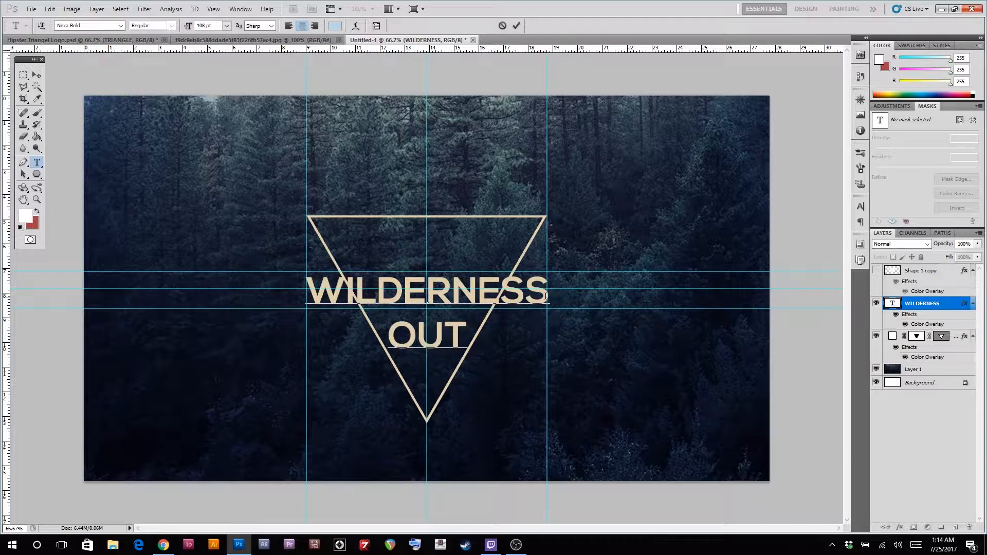
pyautogui.write('T')
pyautogui.press('BackSpace')
pyautogui.write('FITTERS')
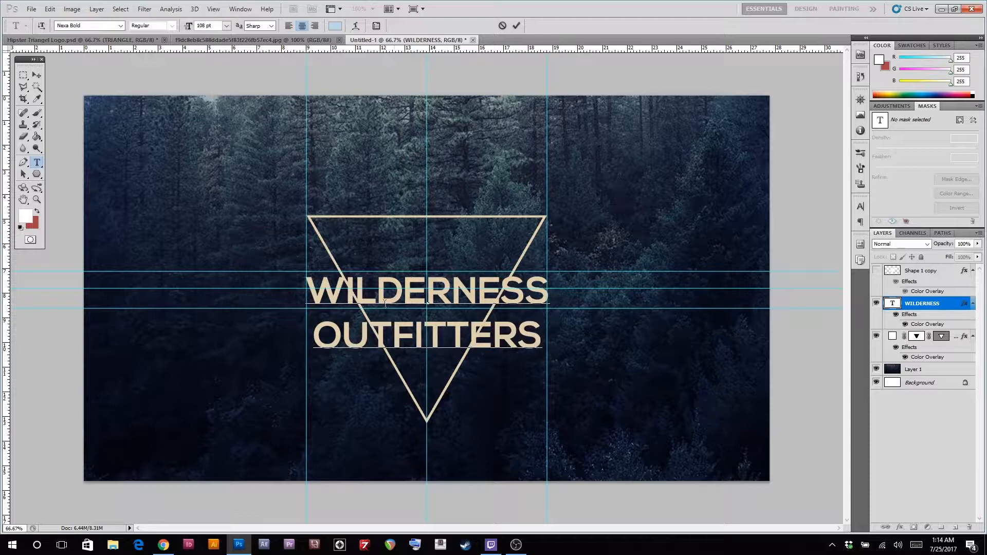
# Change the word OUTFITTERS to the Nexa Light font at 44 pt and commit the text edit.
pyautogui.moveTo(315, 337); pyautogui.dragTo(543, 339)
pyautogui.click(121, 26)
pyautogui.press('Down')
pyautogui.press('Return')
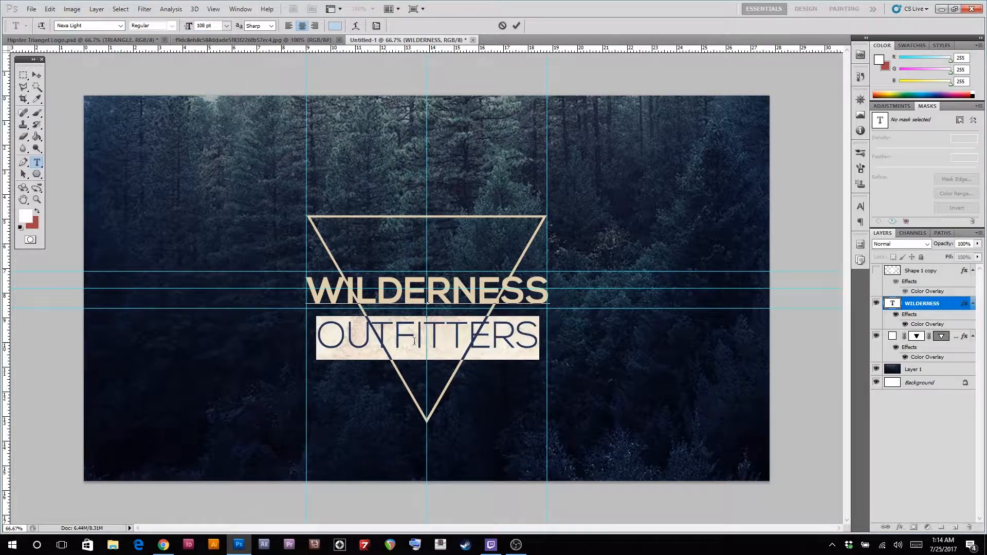
pyautogui.moveTo(189, 29); pyautogui.dragTo(157, 20)
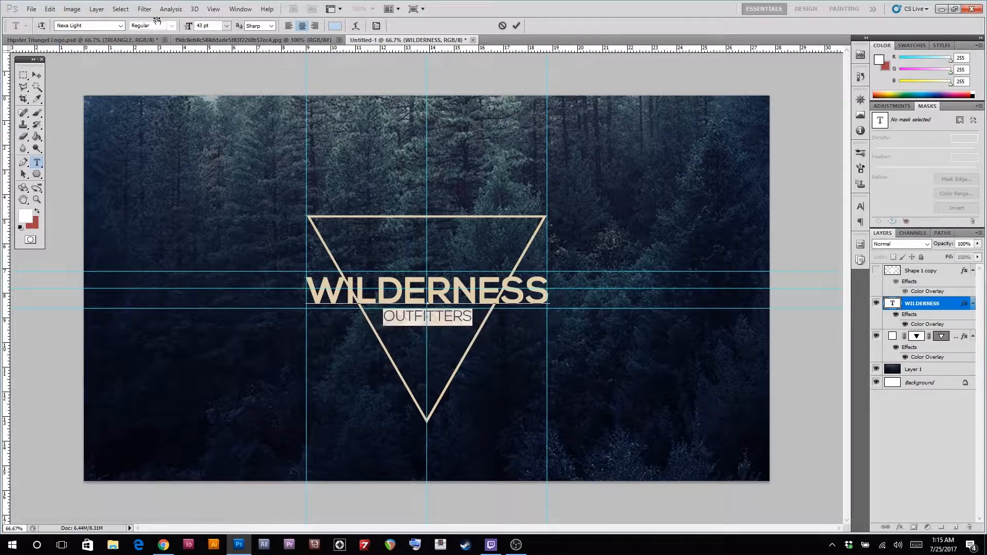
pyautogui.moveTo(157, 20); pyautogui.dragTo(157, 20)
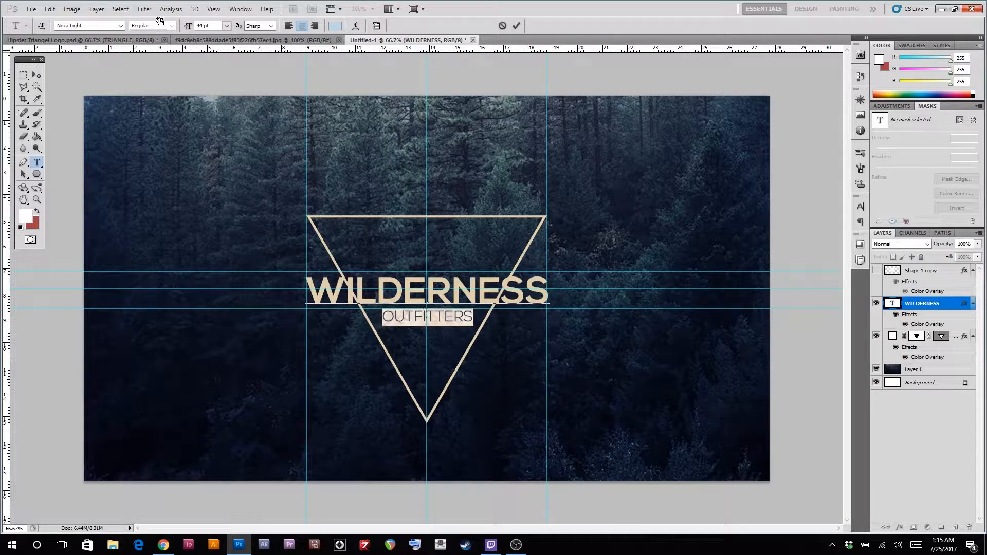
pyautogui.click(936, 358)
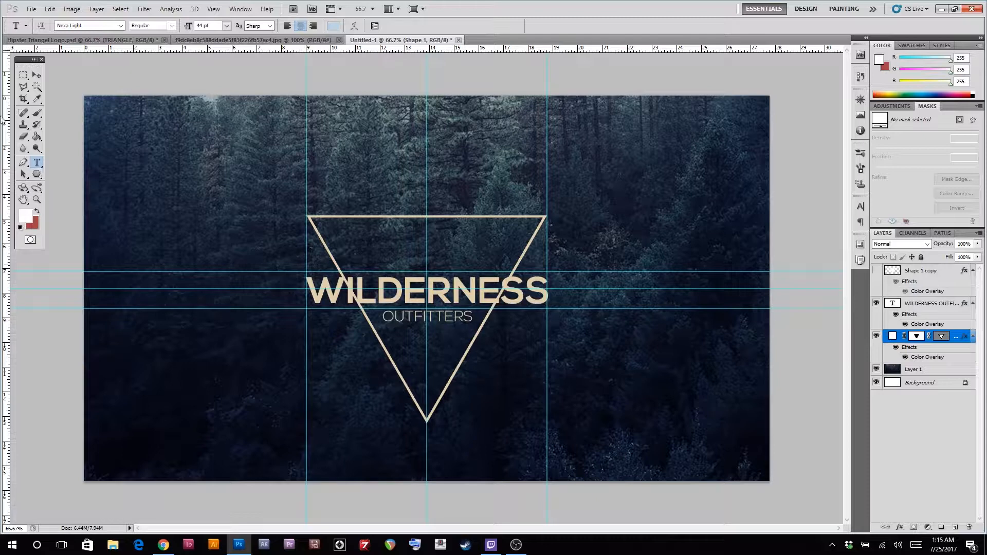
# Add "SINCE 1998" as a new text layer inside the lower part of the triangle and set its size to 29 pt.
pyautogui.click(412, 361)
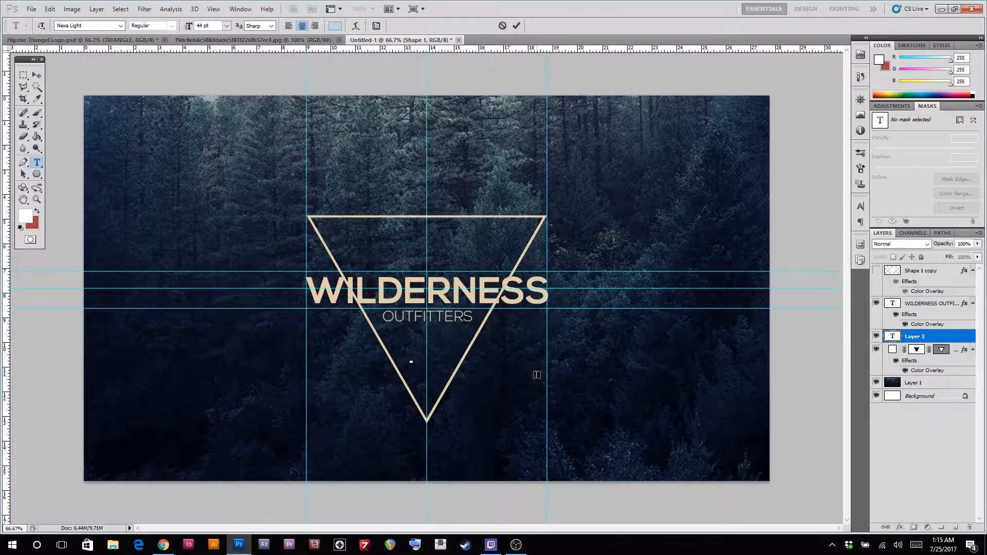
pyautogui.write('SINCE 1998')
pyautogui.moveTo(453, 357); pyautogui.dragTo(370, 358)
pyautogui.moveTo(191, 27); pyautogui.dragTo(183, 29)
# Check which font the SINCE 1998 text uses in the reference document Hipster Triangel Logo.psd and return to the Untitled-1 document.
pyautogui.click(98, 24)
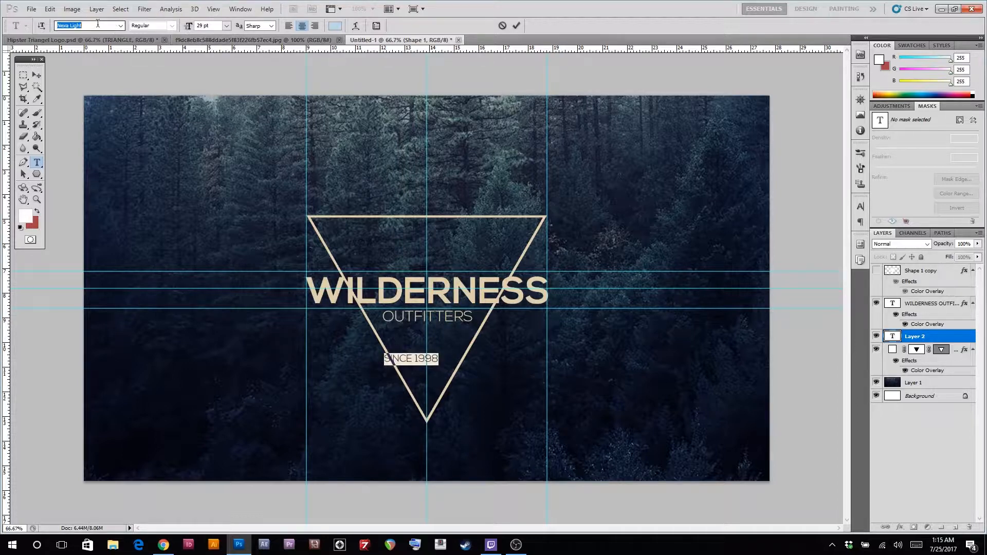
pyautogui.click(128, 40)
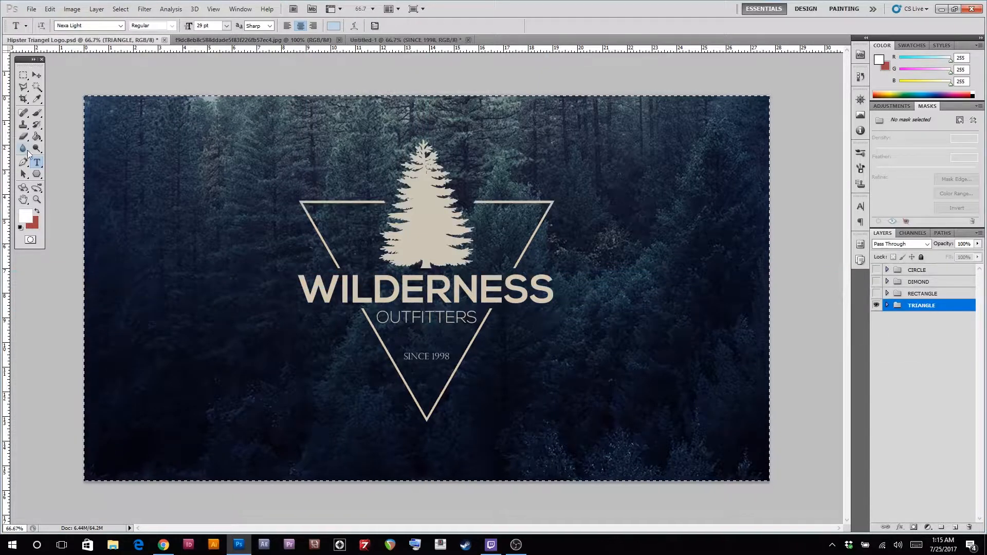
pyautogui.click(410, 356)
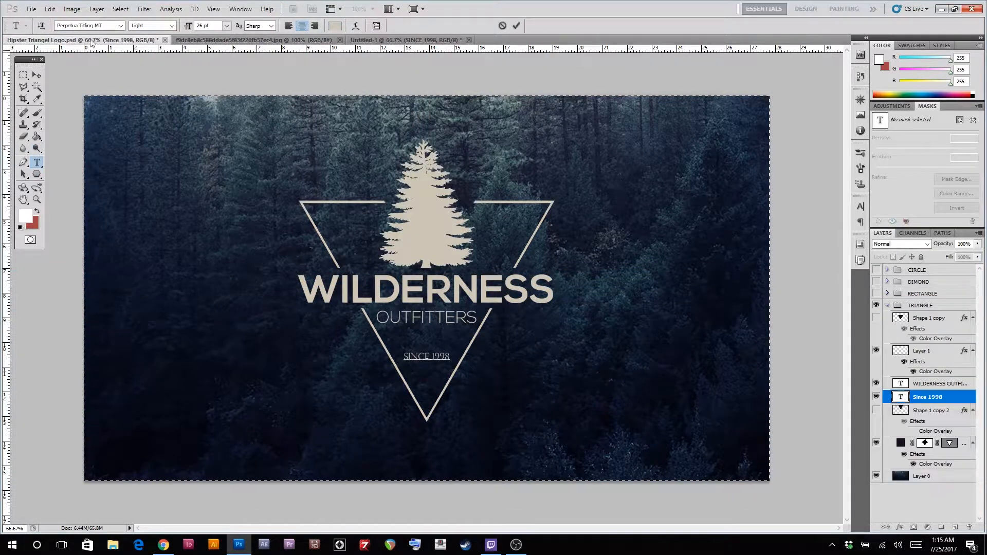
pyautogui.click(360, 41)
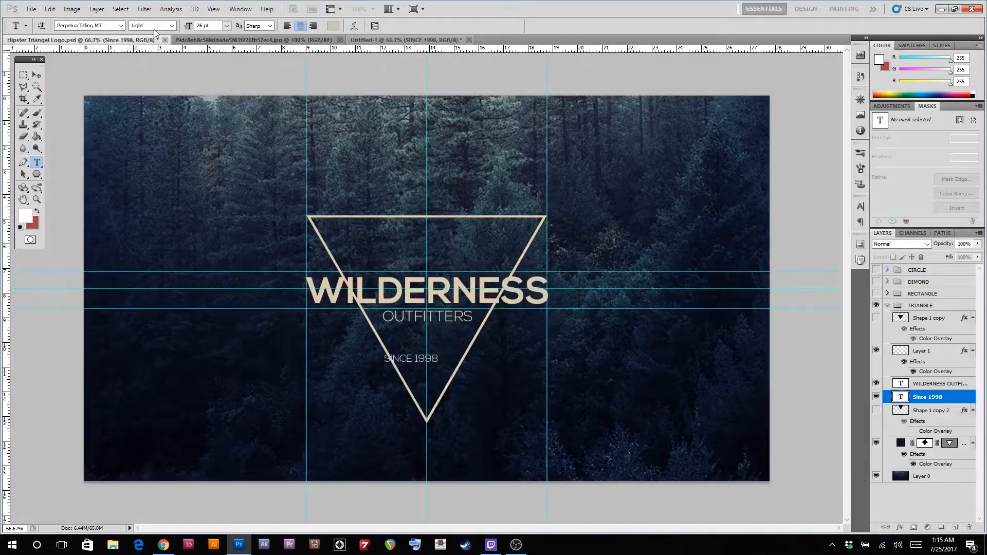
pyautogui.click(385, 358)
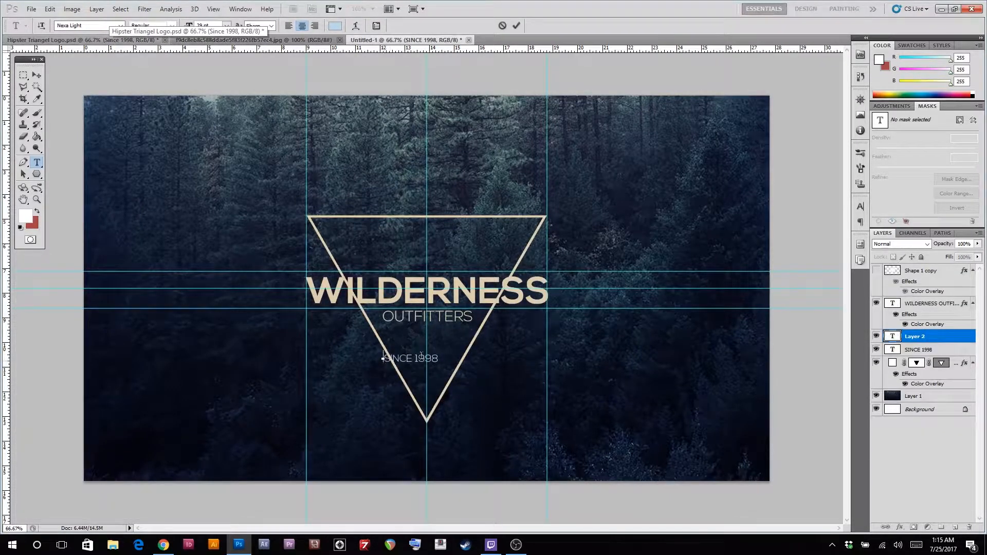
pyautogui.click(923, 339)
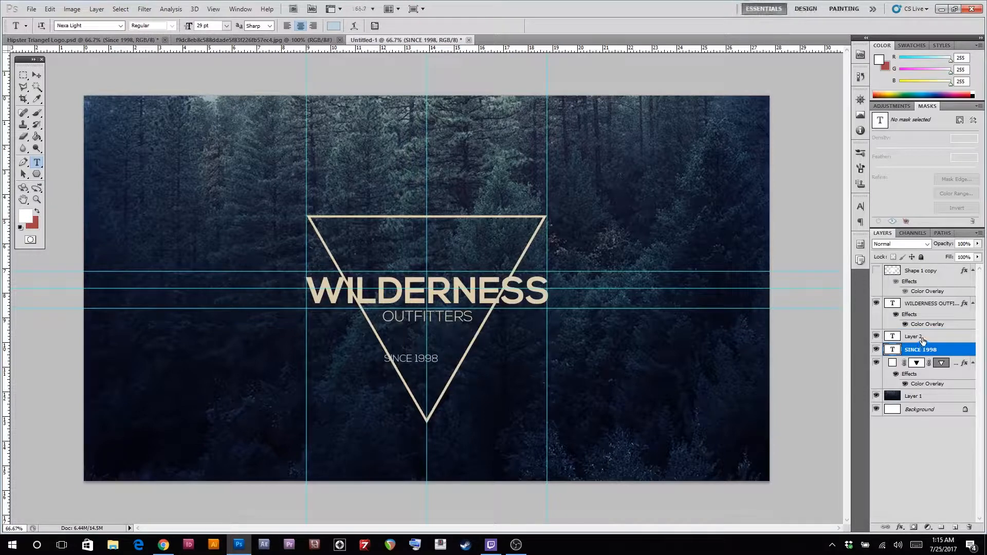
pyautogui.press('Delete')
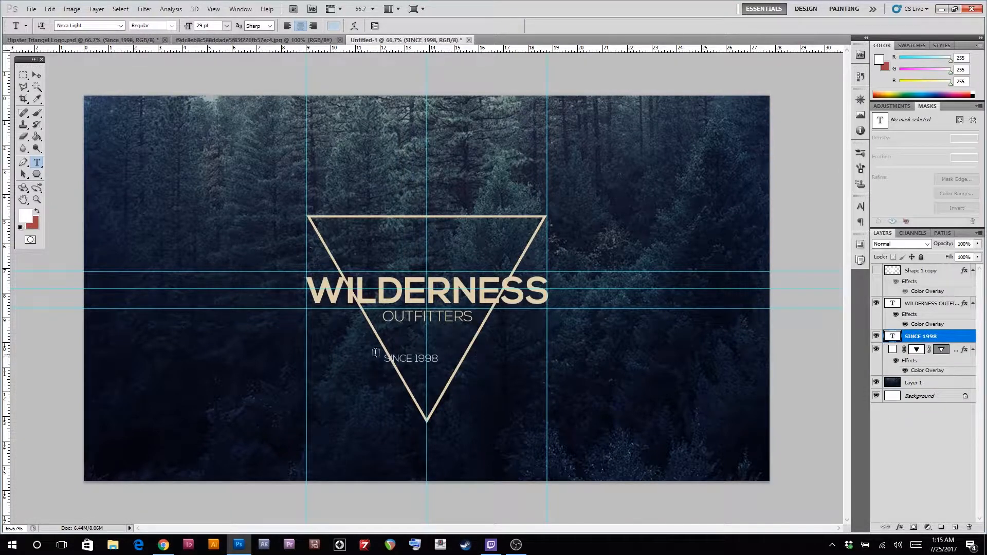
# Set the SINCE 1998 text in the Perpetua Titling MT Light font and centre it on the middle vertical guide below OUTFITTERS.
pyautogui.moveTo(386, 358); pyautogui.dragTo(439, 359)
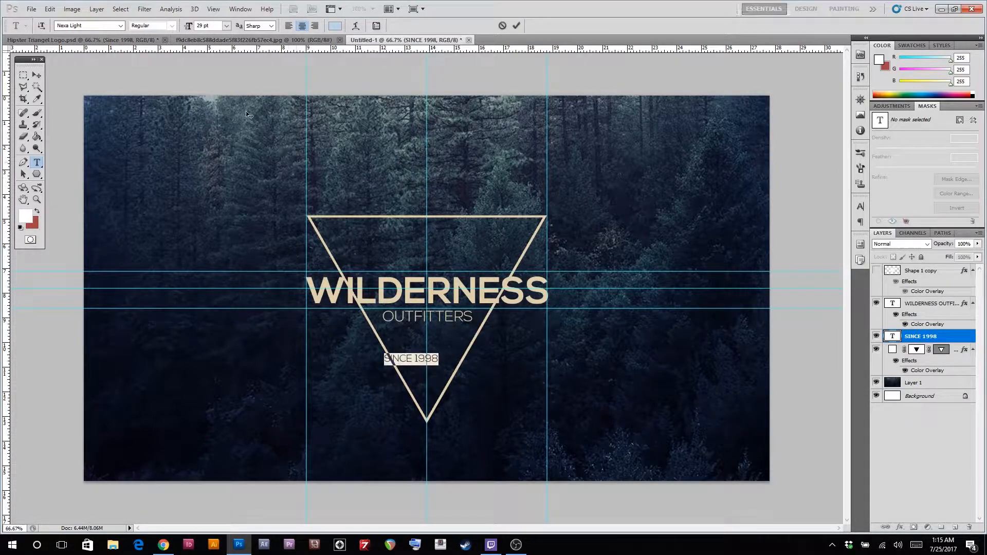
pyautogui.click(113, 25)
pyautogui.write('Perpetua')
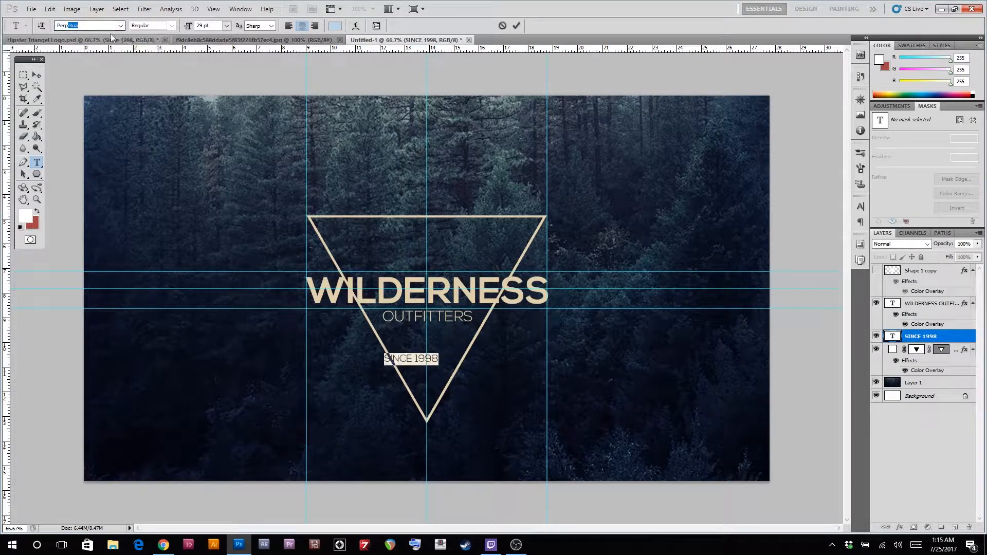
pyautogui.press('Return')
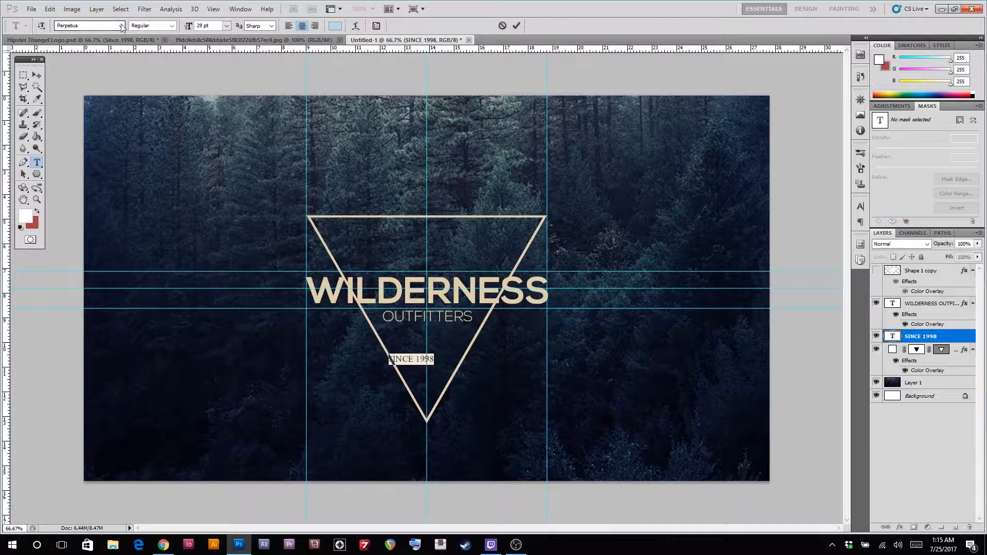
pyautogui.click(121, 25)
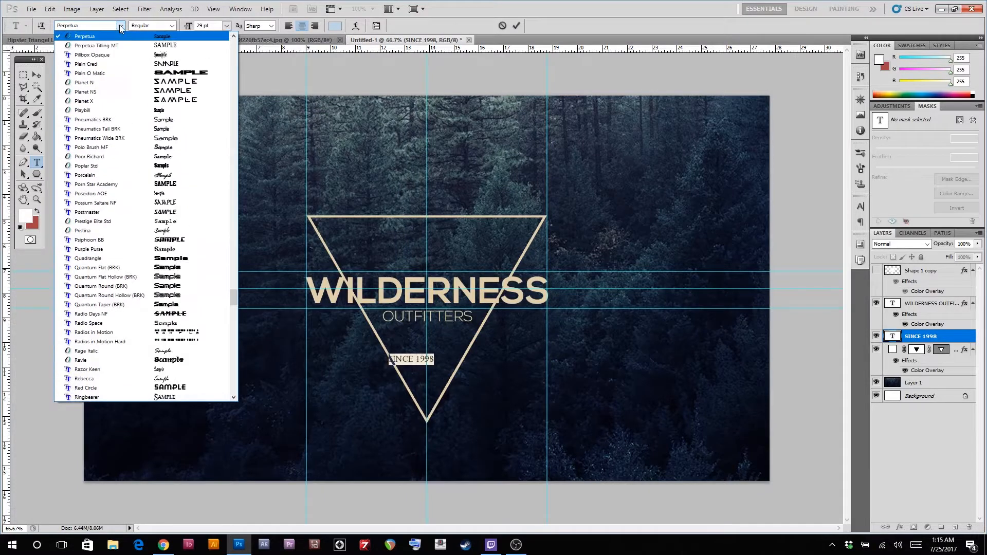
pyautogui.click(133, 48)
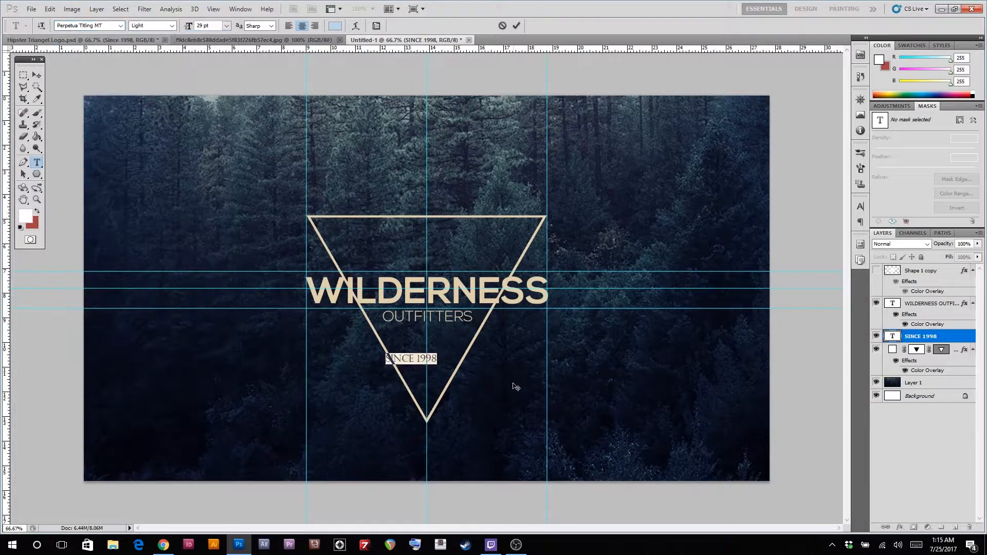
pyautogui.click(36, 75)
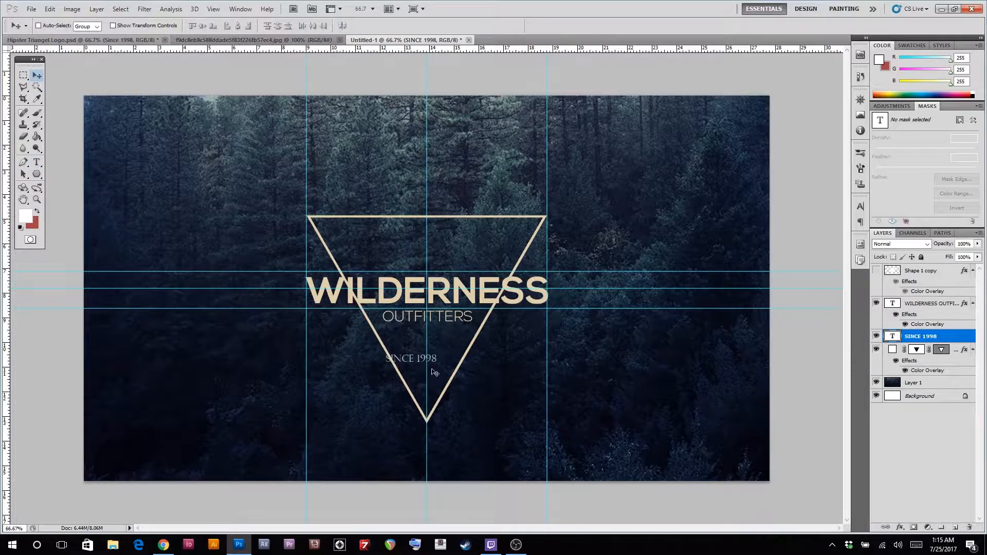
pyautogui.moveTo(416, 361)
pyautogui.mouseDown()
pyautogui.moveTo(432, 348)
pyautogui.moveTo(432, 361)
pyautogui.mouseUp()
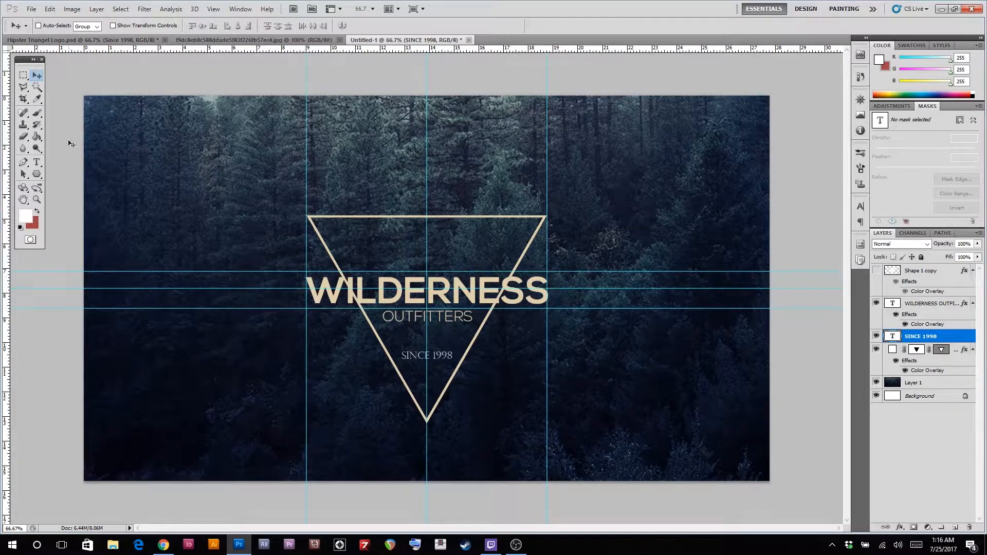
# Apply a Color Overlay to the SINCE 1998 layer, using the tan colour sampled from the WILDERNESS lettering.
pyautogui.click(36, 162)
pyautogui.click(410, 356)
pyautogui.moveTo(410, 356); pyautogui.dragTo(481, 344)
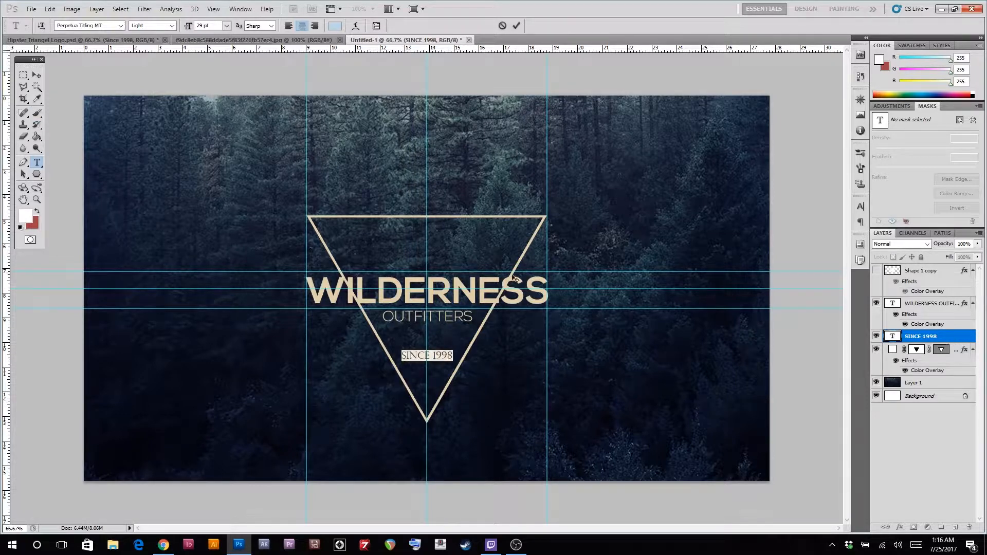
pyautogui.doubleClick(955, 337)
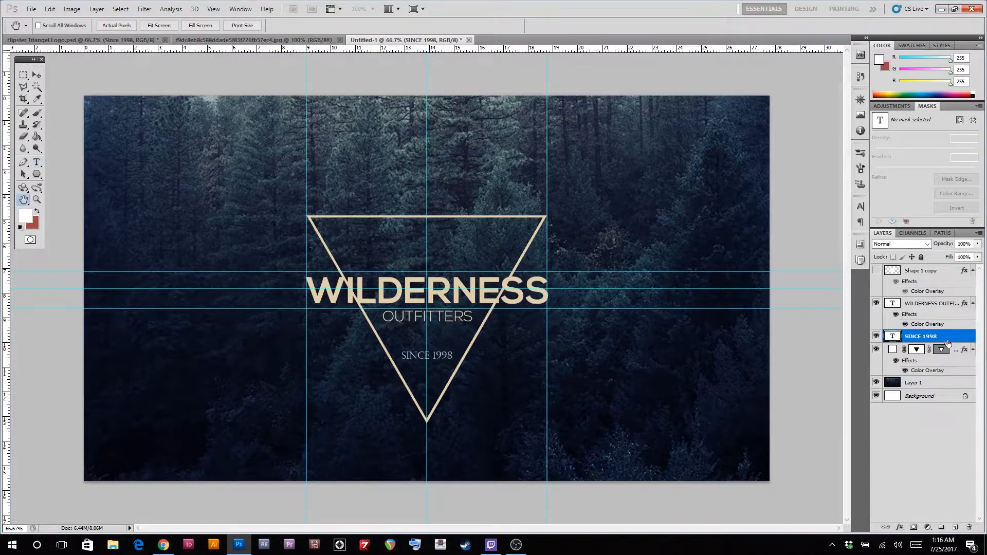
pyautogui.click(584, 175)
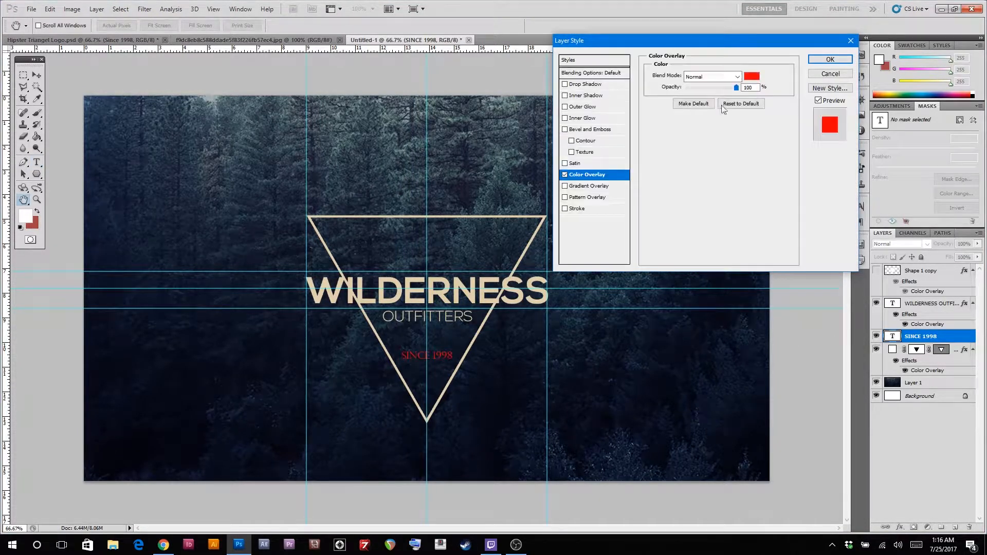
pyautogui.click(752, 76)
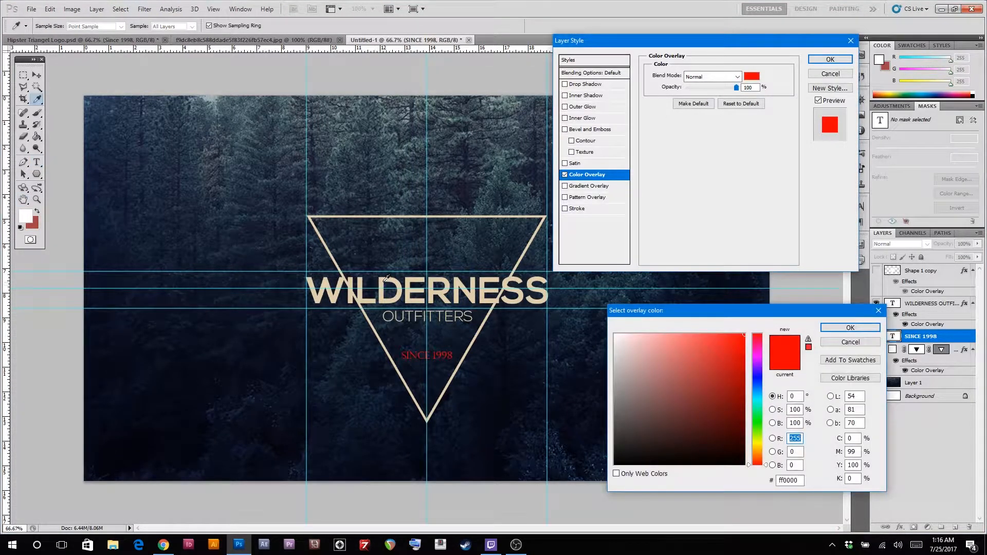
pyautogui.click(384, 283)
pyautogui.click(839, 329)
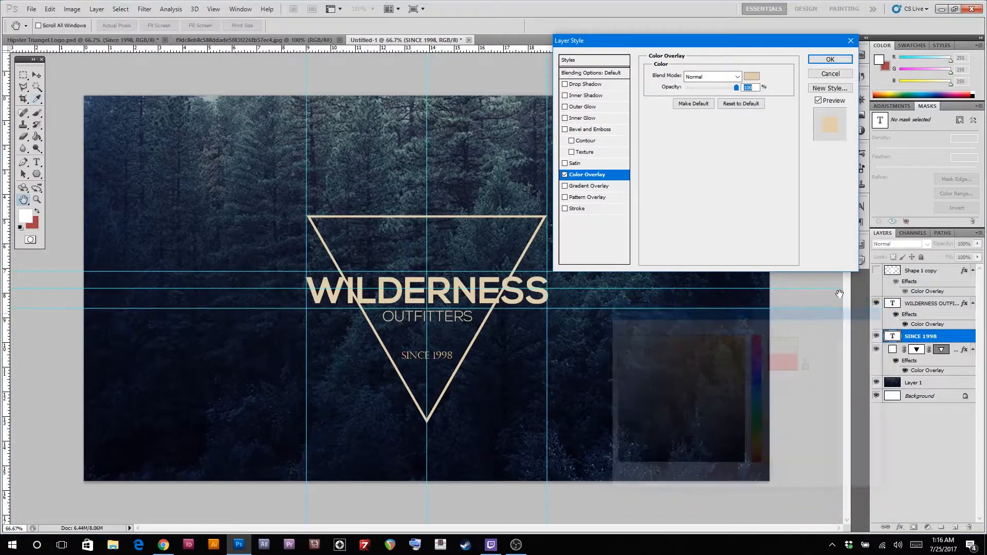
pyautogui.click(813, 60)
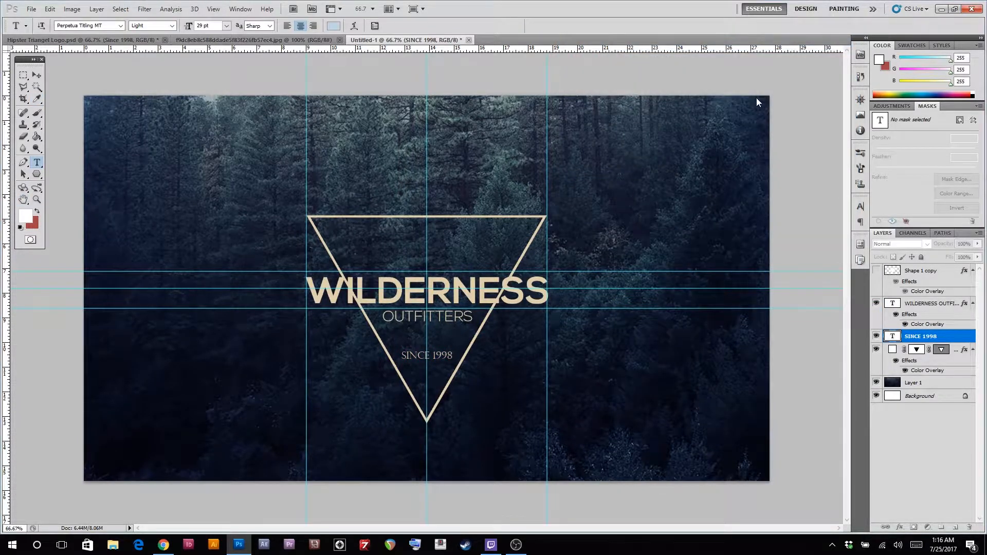
# View the tree image and preview the RECTANGLE, DIMOND and CIRCLE example logos in the reference document, leaving only the TRIANGLE group visible.
pyautogui.click(253, 41)
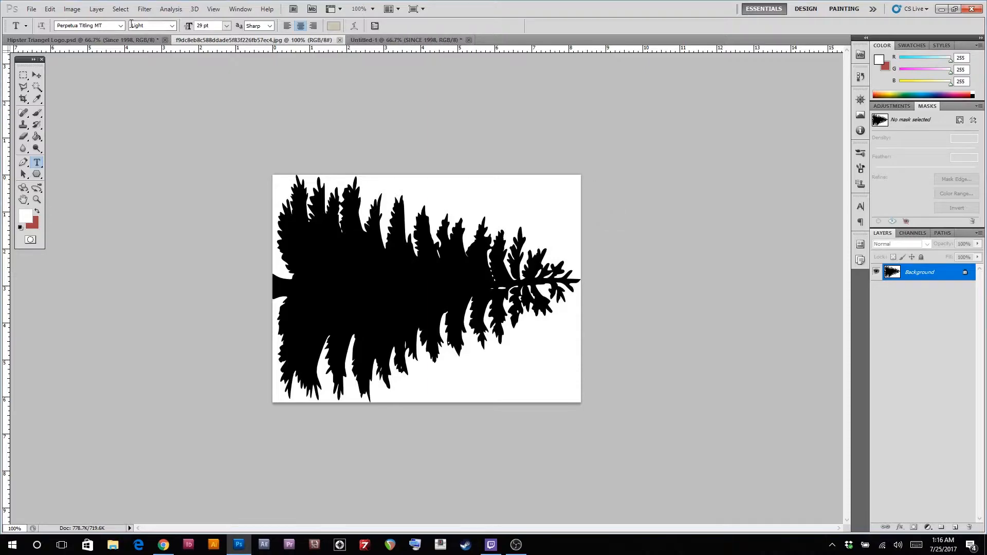
pyautogui.click(126, 40)
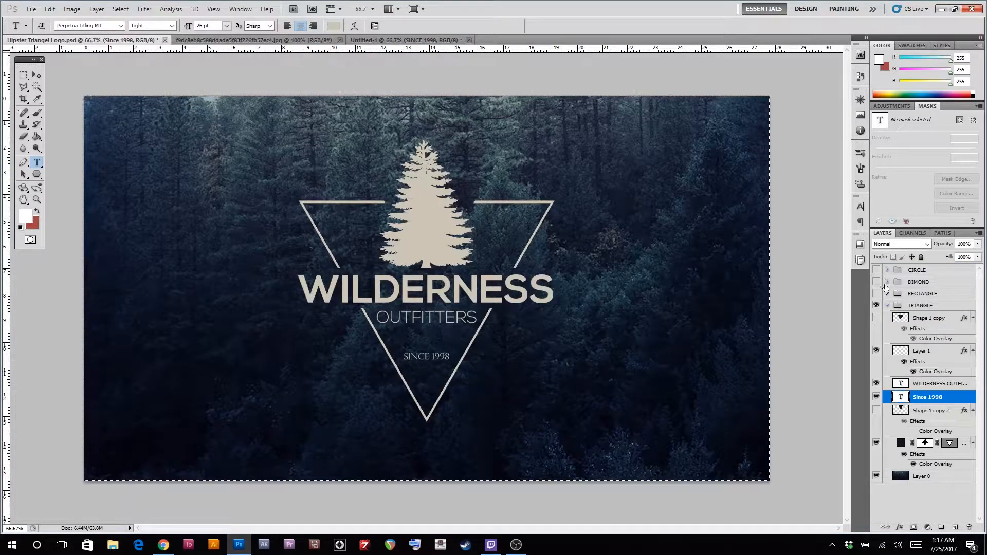
pyautogui.click(876, 294)
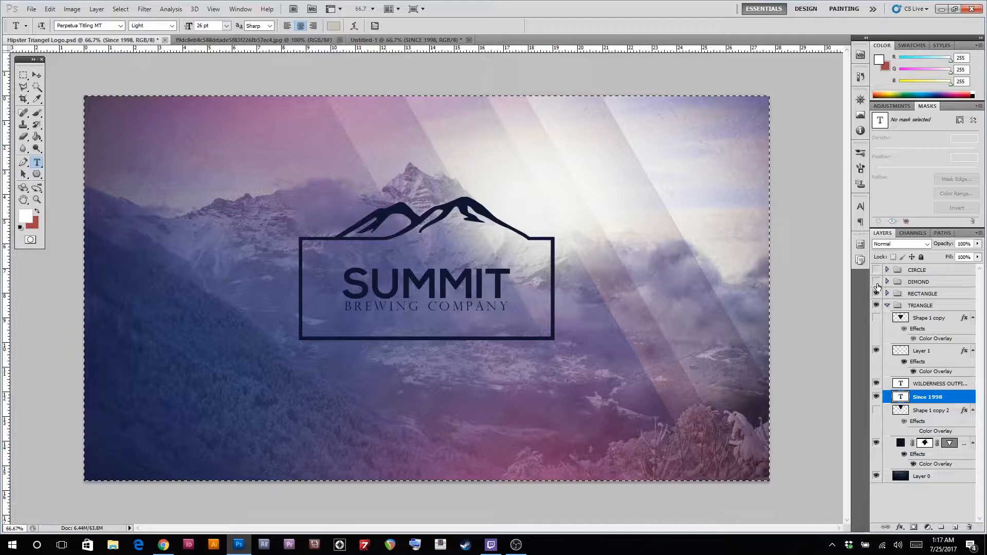
pyautogui.click(876, 282)
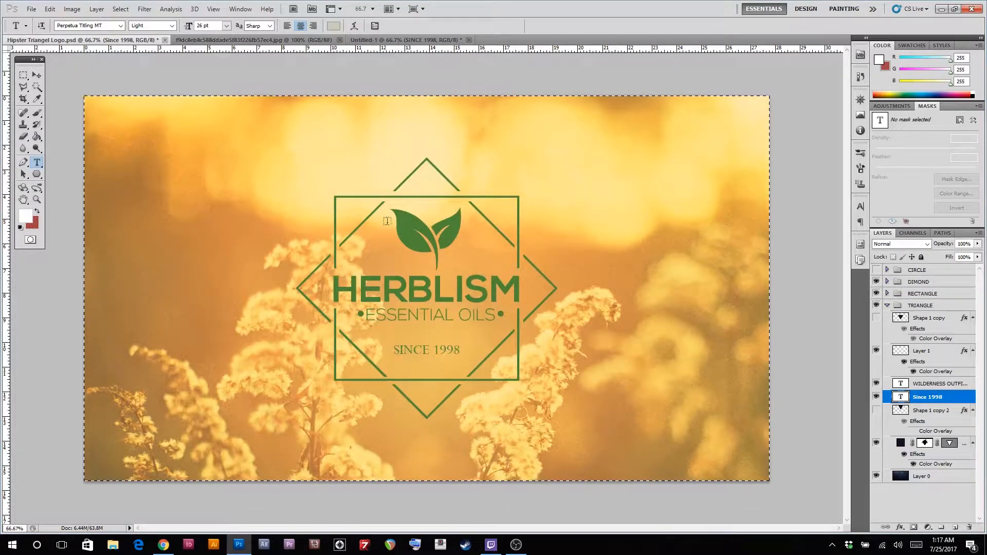
pyautogui.click(877, 270)
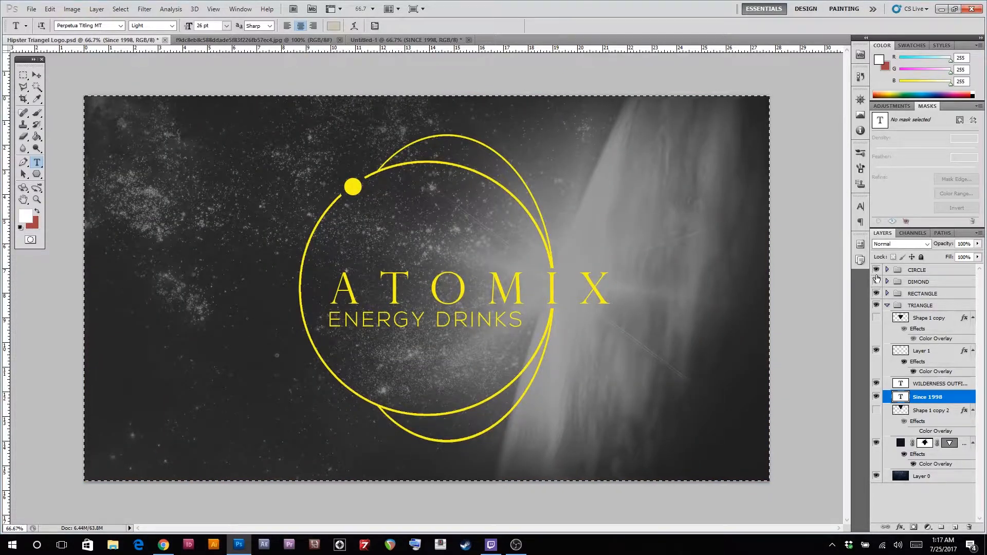
pyautogui.moveTo(877, 270); pyautogui.dragTo(877, 283)
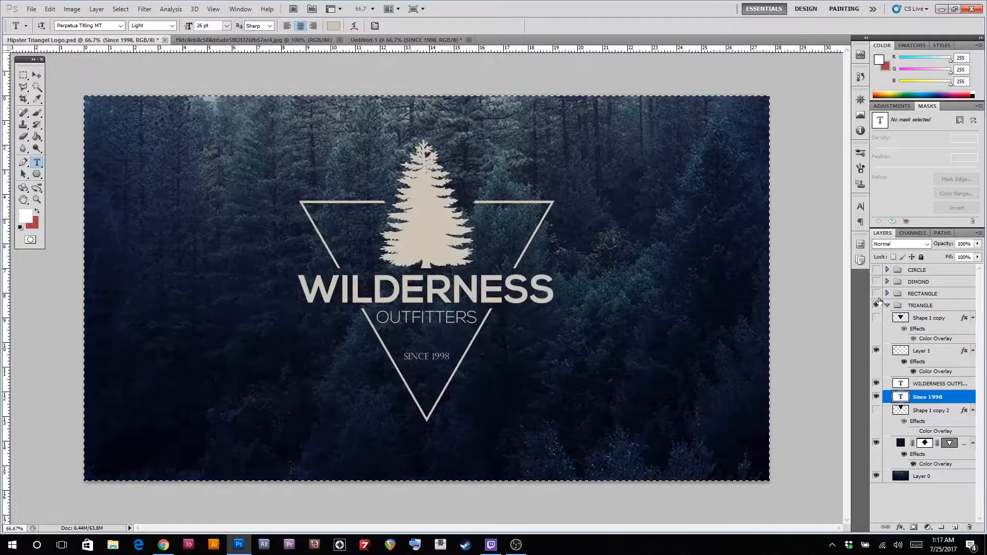
pyautogui.click(876, 294)
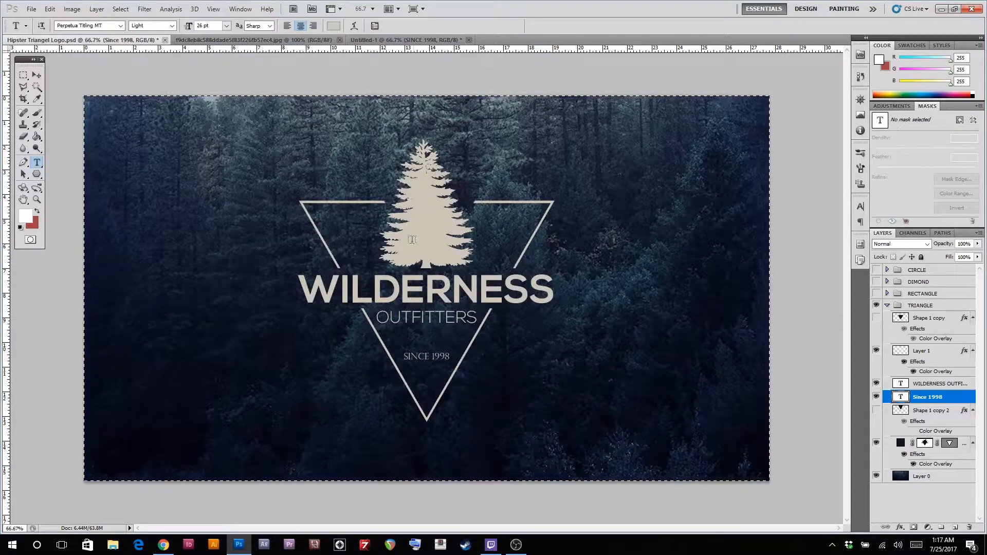
# In the tree image document, convert the Background to a regular layer and add a new empty layer beneath it.
pyautogui.click(286, 41)
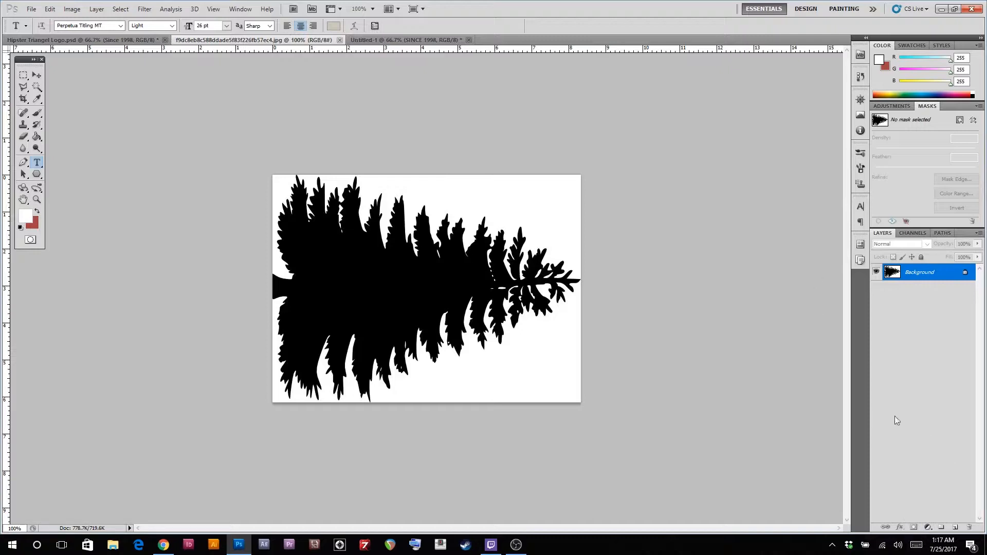
pyautogui.doubleClick(944, 276)
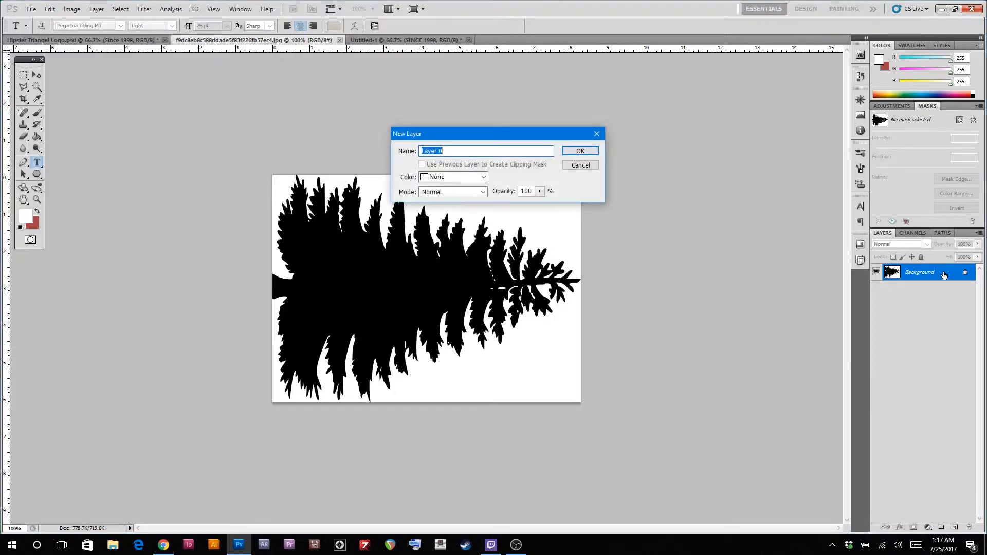
pyautogui.click(595, 149)
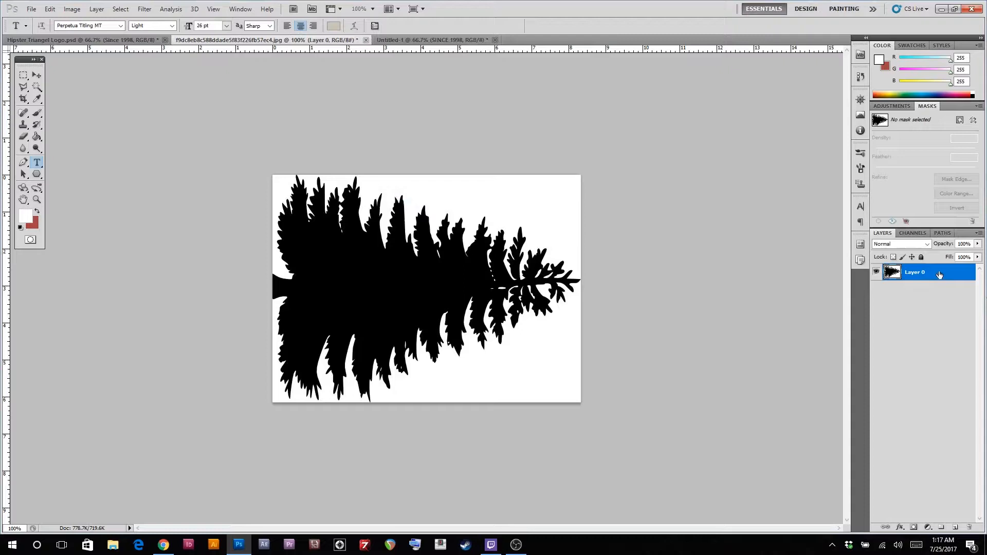
pyautogui.click(956, 527)
pyautogui.moveTo(932, 276); pyautogui.dragTo(937, 307)
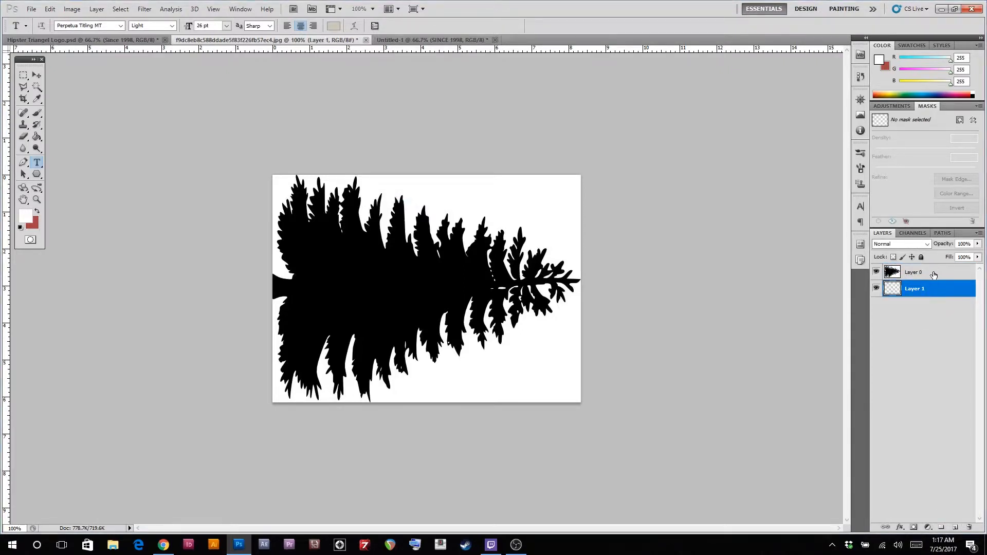
# Select the white area around the tree using Color Range with fuzziness 99, and make the tree layer active.
pyautogui.click(122, 9)
pyautogui.click(136, 99)
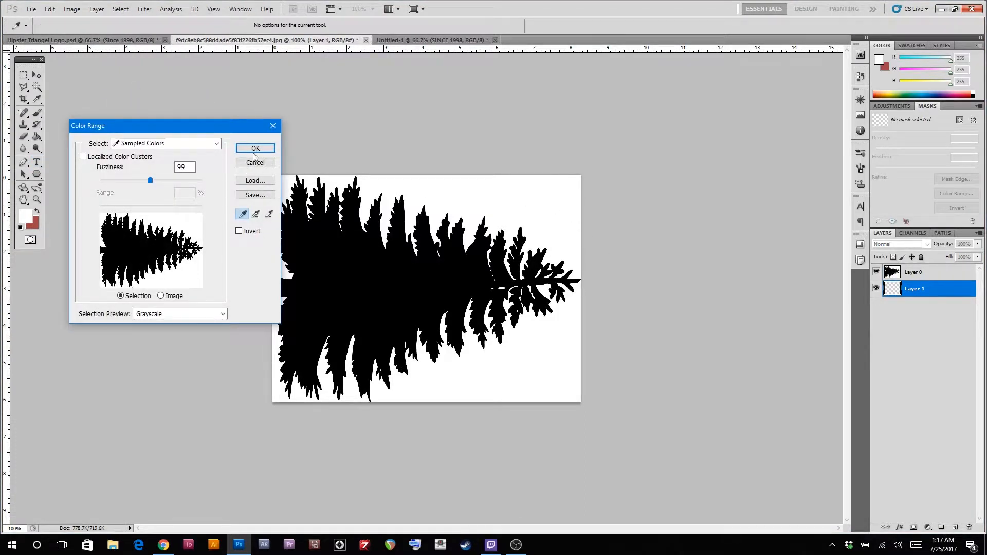
pyautogui.click(255, 149)
pyautogui.press('t')
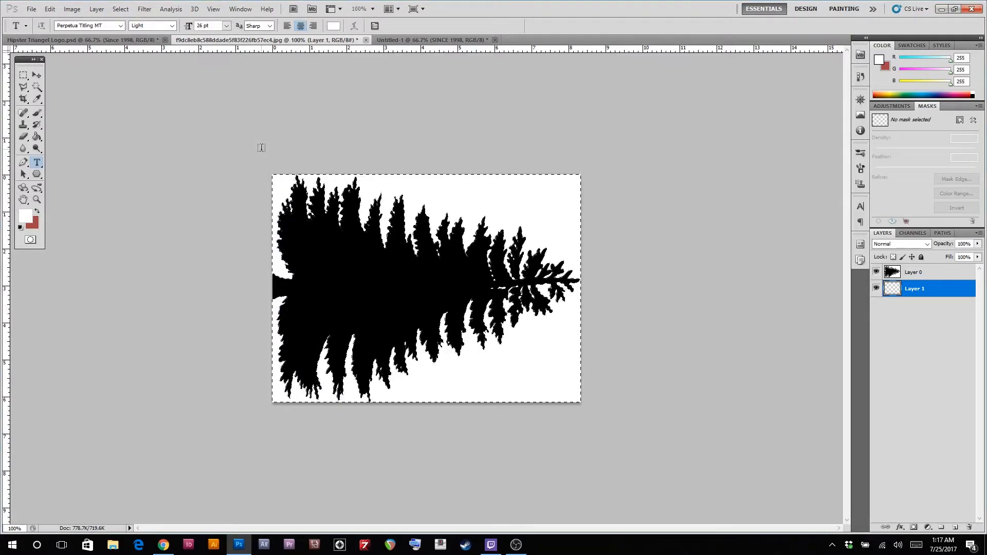
pyautogui.click(945, 275)
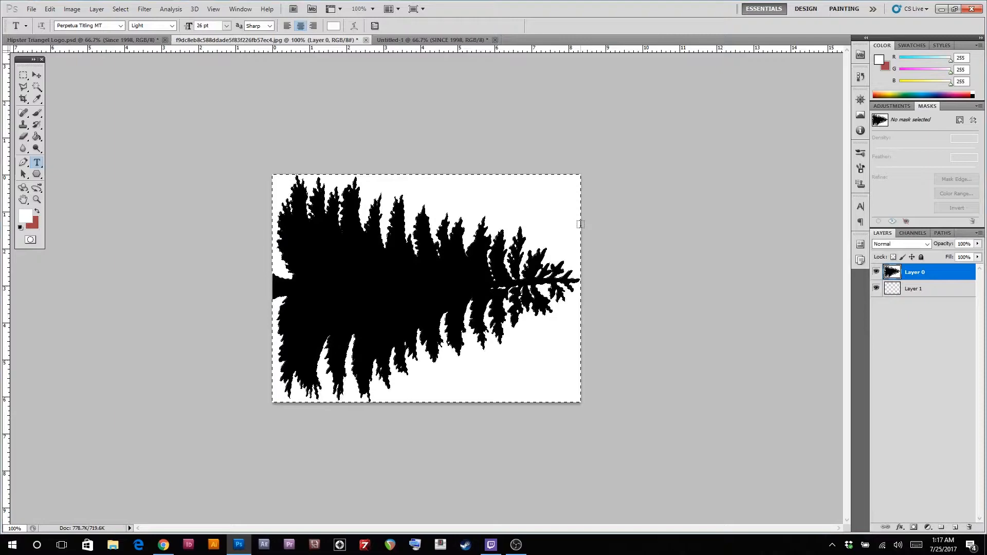
# Delete the selected white area around the tree and clear the selection.
pyautogui.press('Delete')
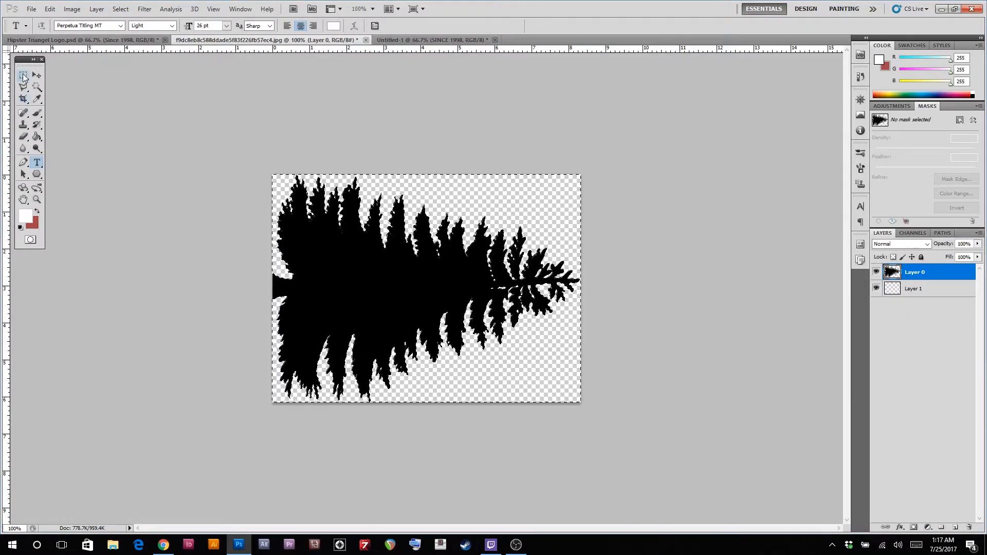
pyautogui.click(23, 76)
pyautogui.hotkey('ctrl', 'd')
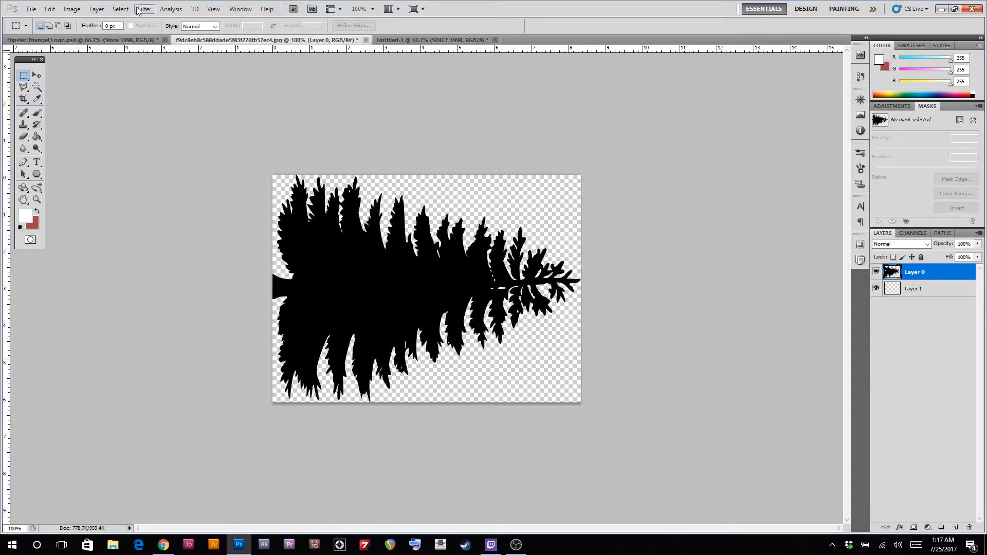
# Copy the entire cut-out tree layer and paste it into the Untitled-1 logo document.
pyautogui.click(120, 9)
pyautogui.click(123, 16)
pyautogui.click(50, 9)
pyautogui.click(77, 78)
pyautogui.hotkey('ctrl', 'Tab')
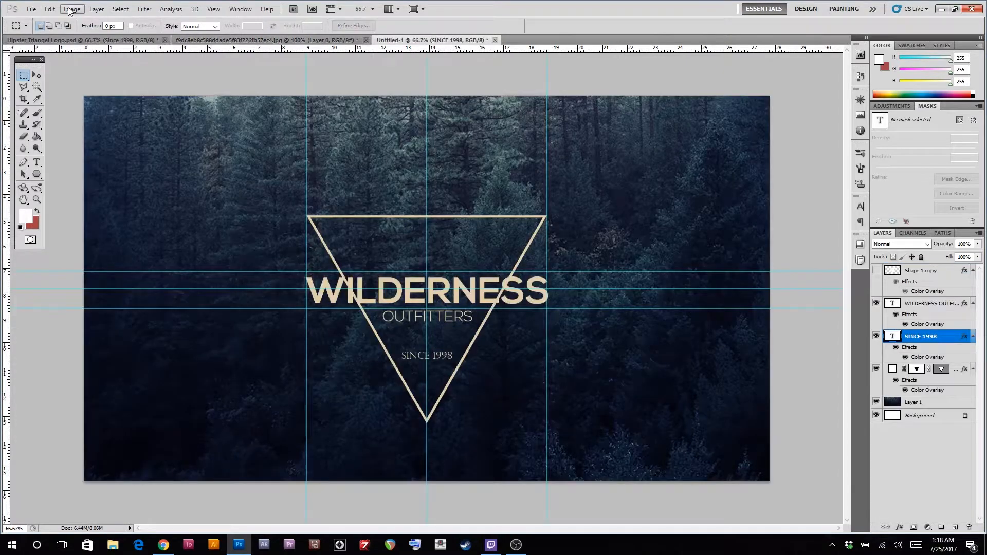
pyautogui.click(50, 9)
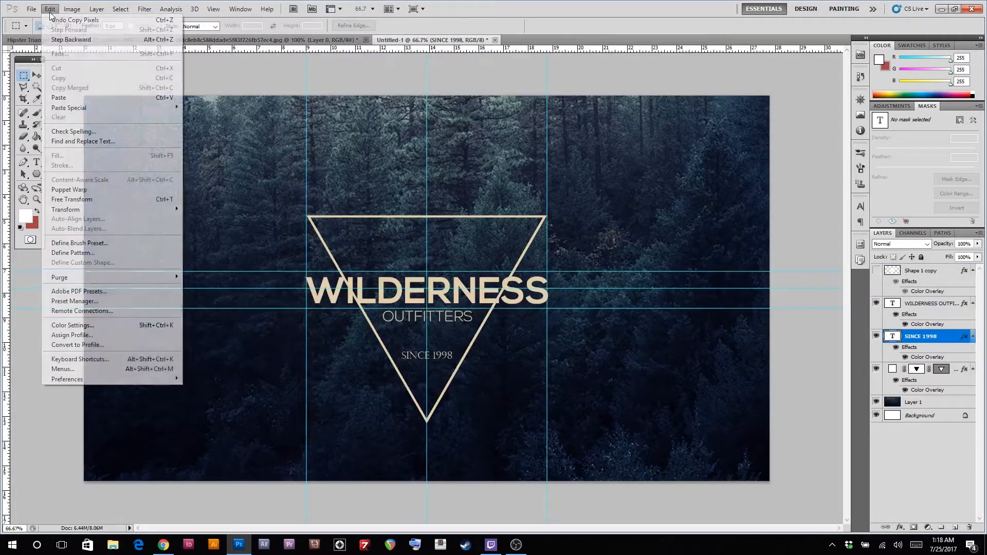
pyautogui.click(59, 98)
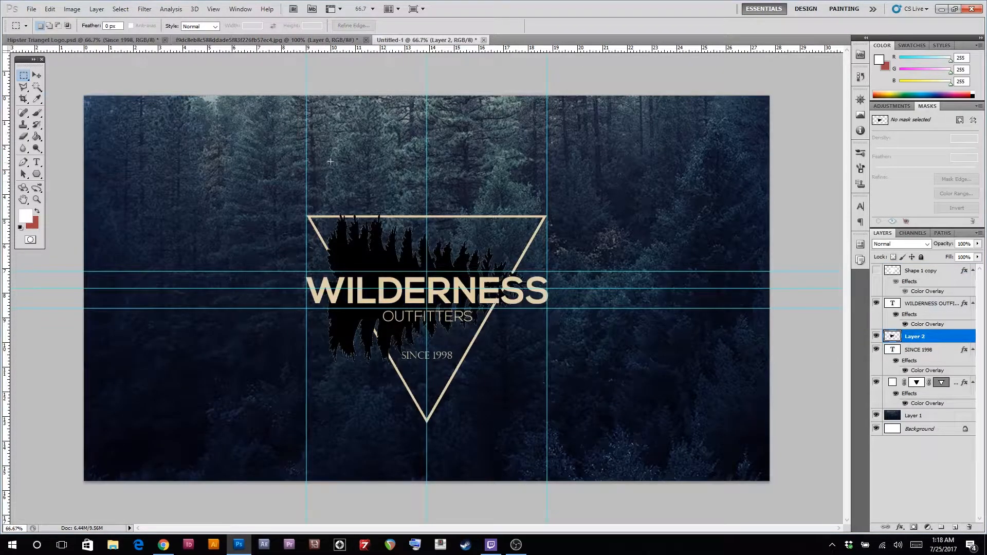
# Rotate the pasted tree by -90° so it stands upright, and apply the transformation.
pyautogui.click(50, 10)
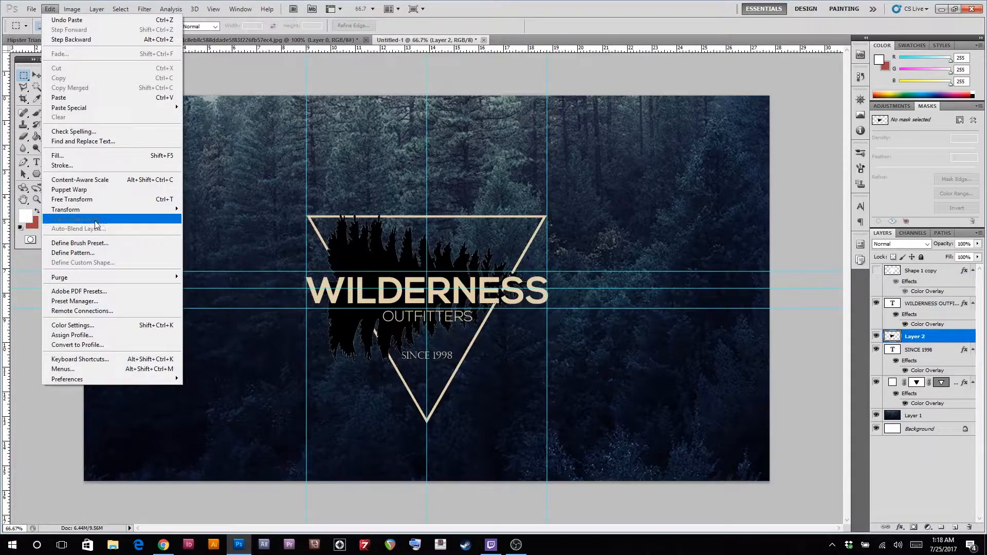
pyautogui.moveTo(82, 209)
pyautogui.click(222, 231)
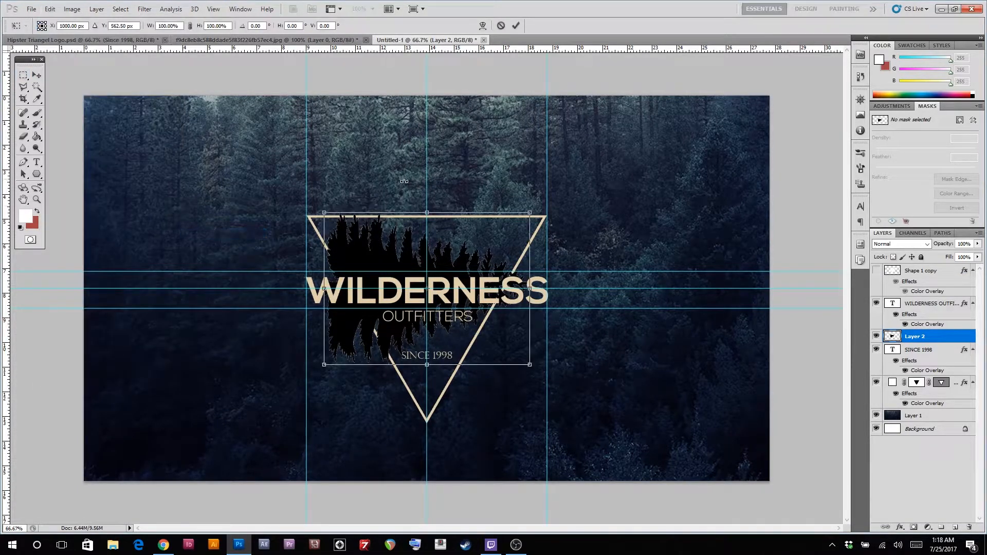
pyautogui.moveTo(340, 193); pyautogui.dragTo(335, 394)
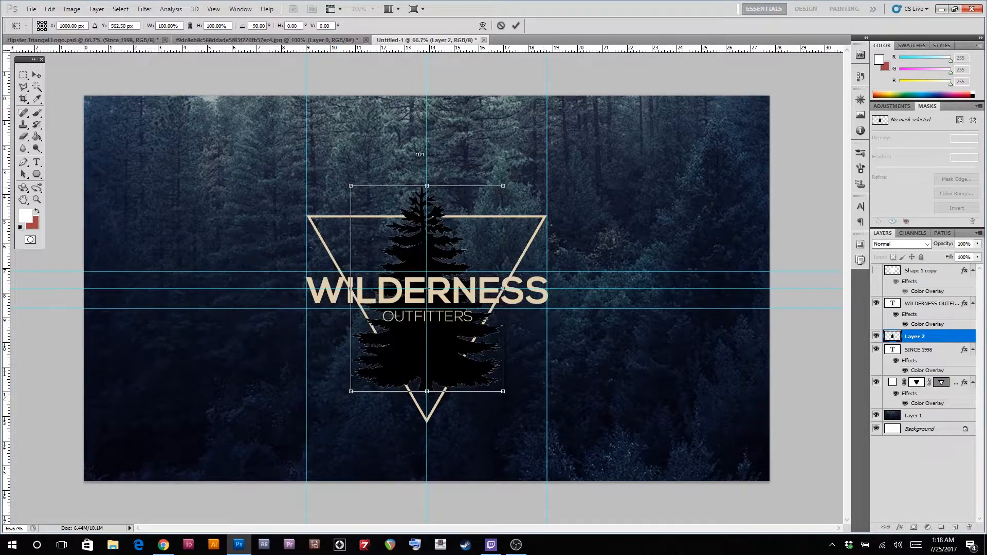
pyautogui.click(25, 77)
pyautogui.click(452, 205)
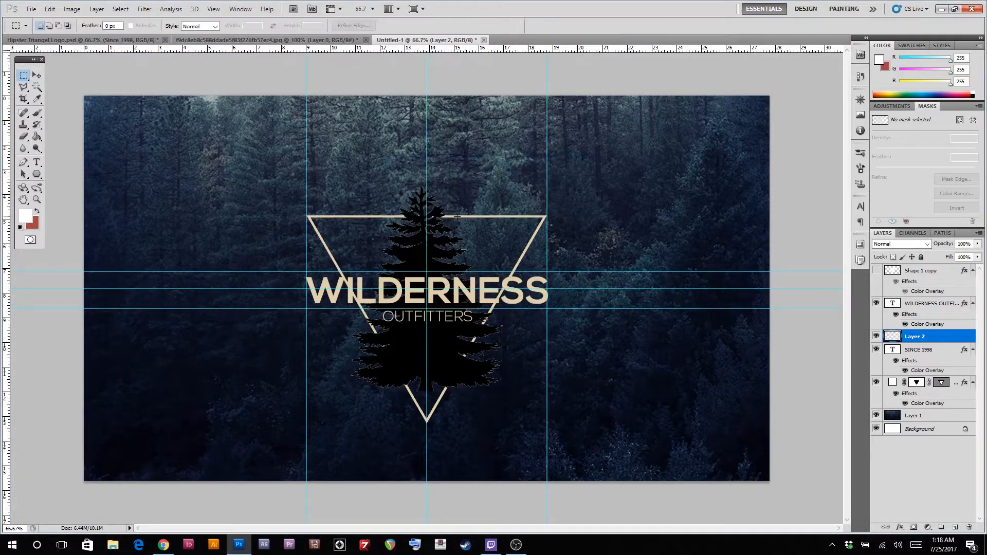
# Apply a Color Overlay to the tree layer, using the tan colour sampled from the WILDERNESS lettering.
pyautogui.doubleClick(954, 344)
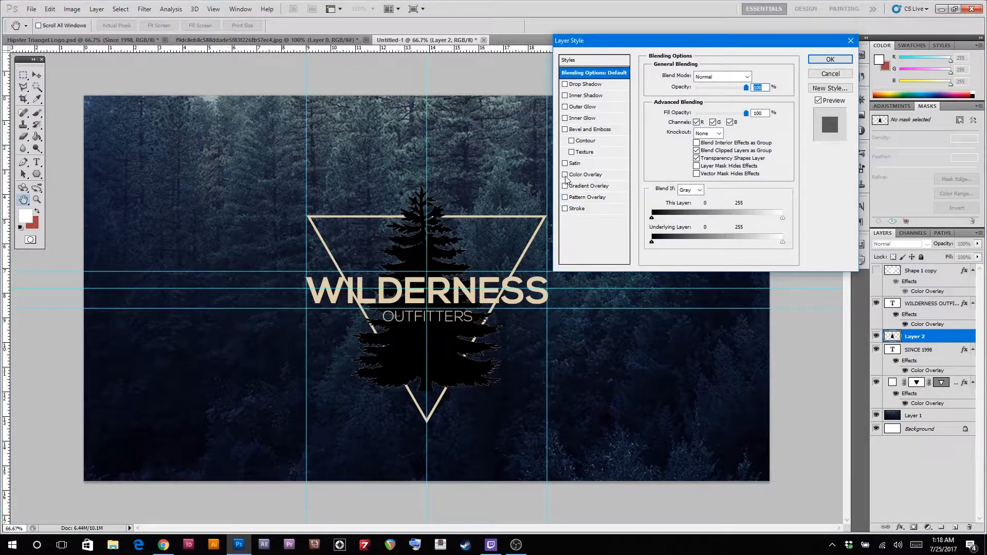
pyautogui.click(564, 175)
pyautogui.click(586, 175)
pyautogui.click(751, 77)
pyautogui.click(478, 286)
pyautogui.click(851, 327)
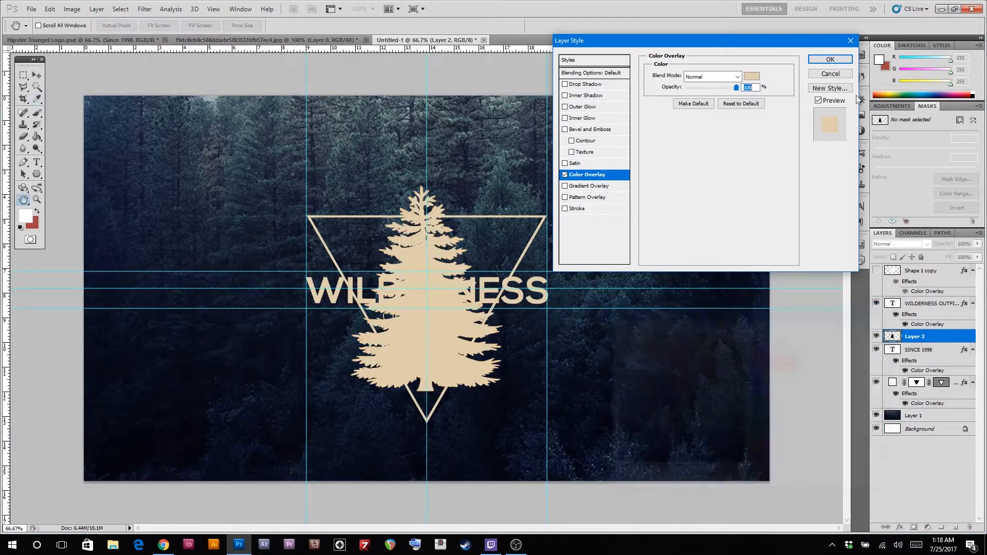
pyautogui.click(830, 59)
pyautogui.press('m')
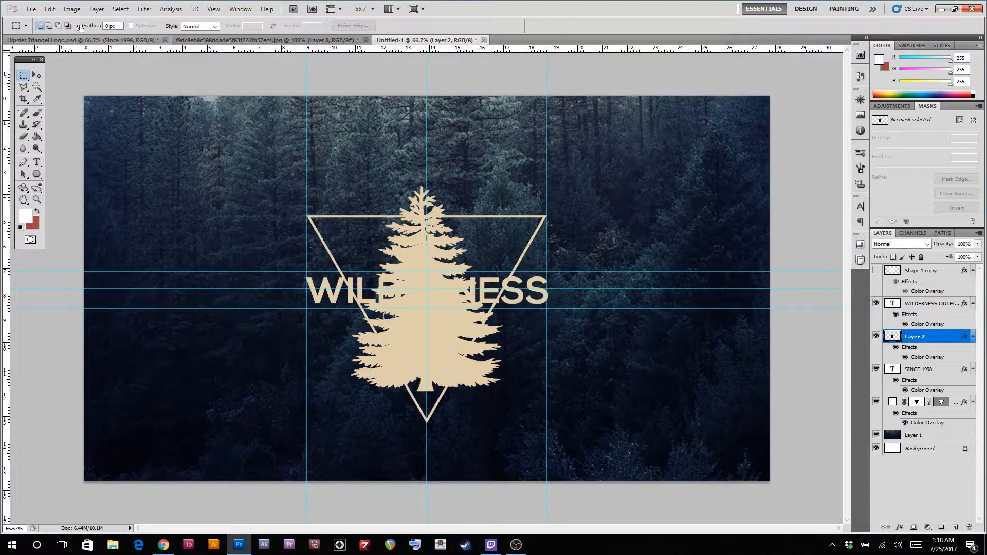
# Move the tree directly above WILDERNESS and scale it proportionally to about 64.5%, centred on the middle vertical guide.
pyautogui.click(36, 76)
pyautogui.moveTo(439, 393); pyautogui.dragTo(423, 271)
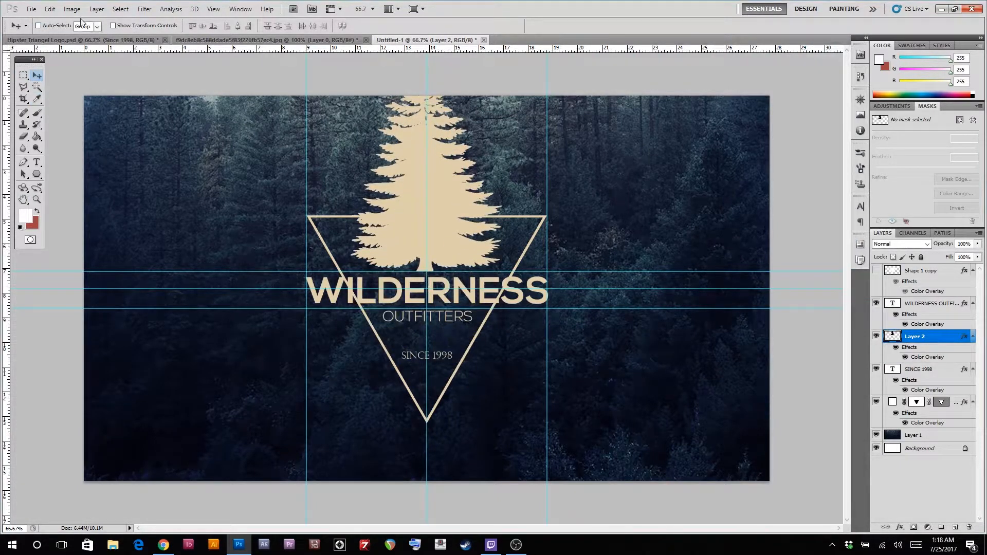
pyautogui.click(52, 10)
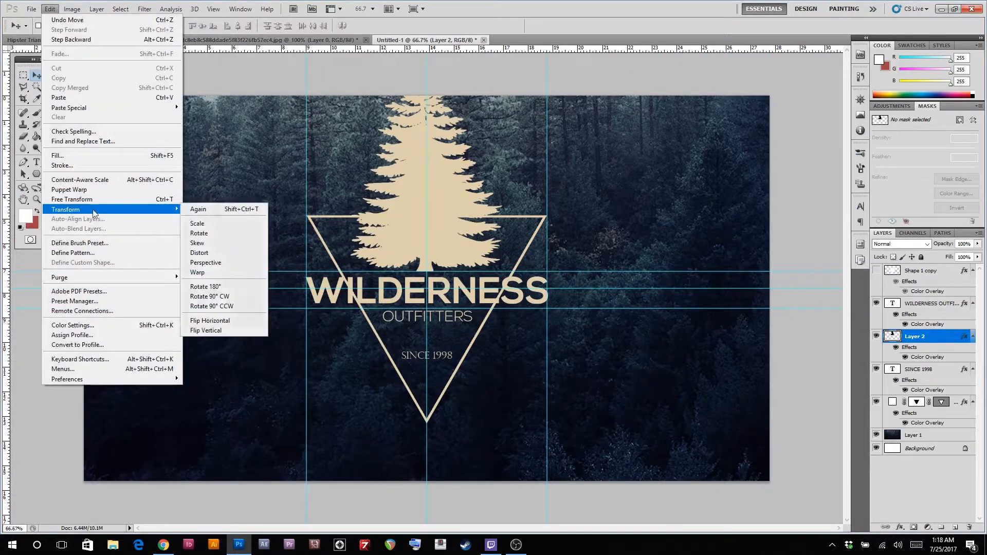
pyautogui.click(241, 223)
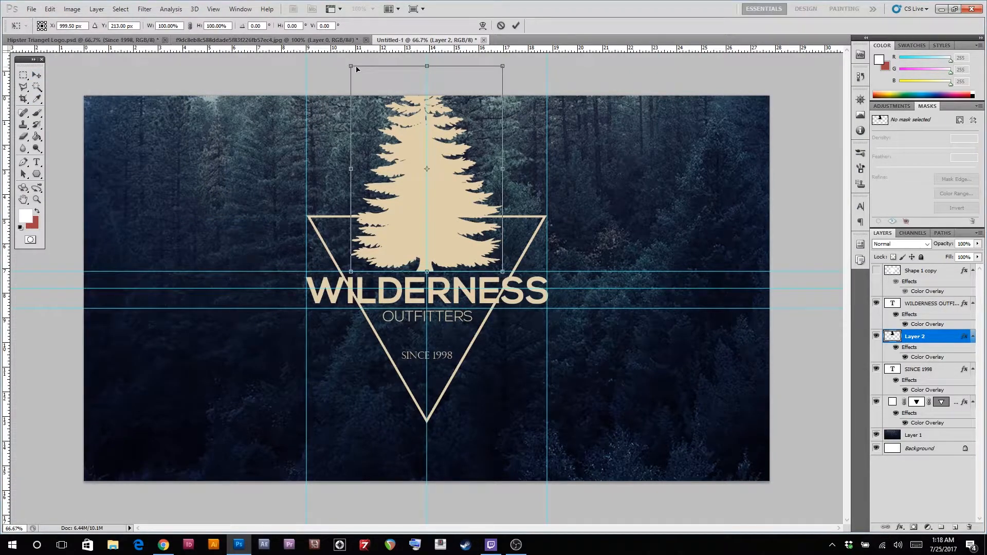
pyautogui.moveTo(353, 66); pyautogui.dragTo(405, 141)
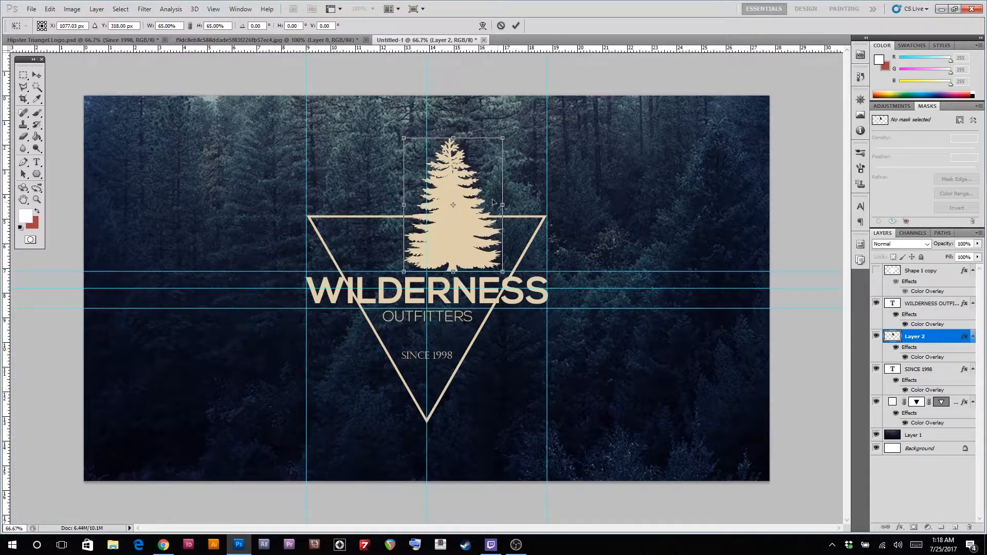
pyautogui.moveTo(458, 244); pyautogui.dragTo(431, 243)
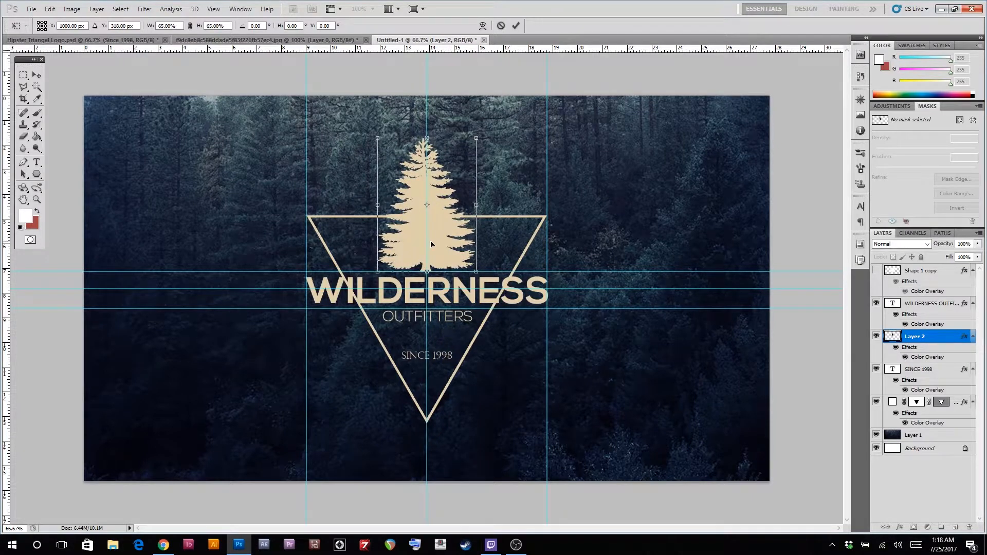
pyautogui.moveTo(378, 137)
pyautogui.mouseDown()
pyautogui.moveTo(389, 157)
pyautogui.moveTo(364, 135)
pyautogui.moveTo(371, 142)
pyautogui.mouseUp()
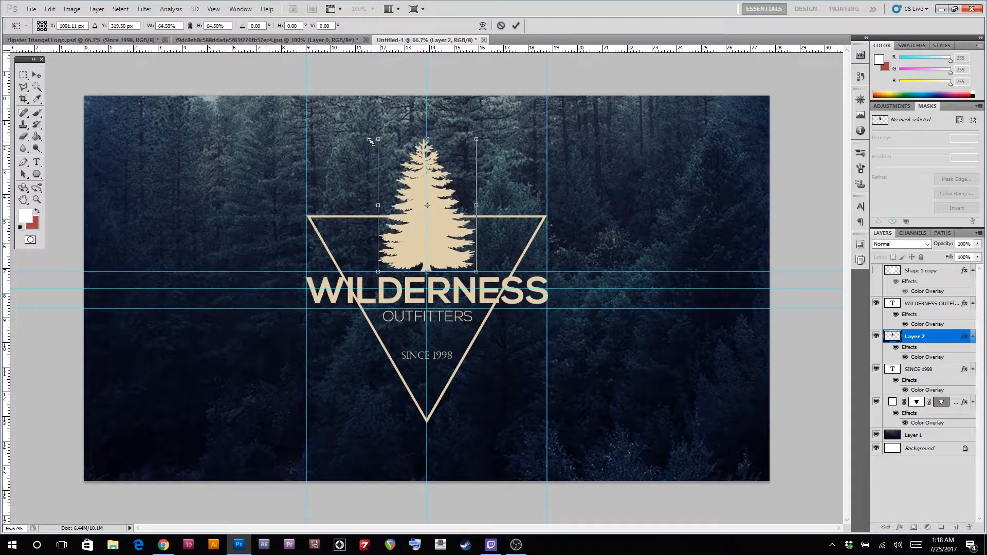
pyautogui.click(40, 74)
pyautogui.click(442, 205)
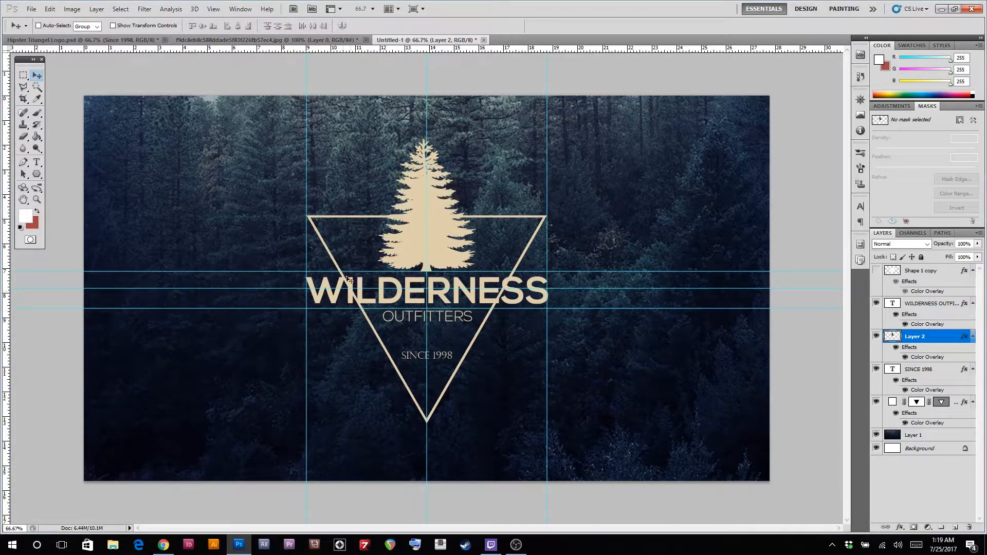
# After checking the reference logo, mask out the triangle outline behind WILDERNESS within a rectangular selection bounded by the guides.
pyautogui.click(66, 37)
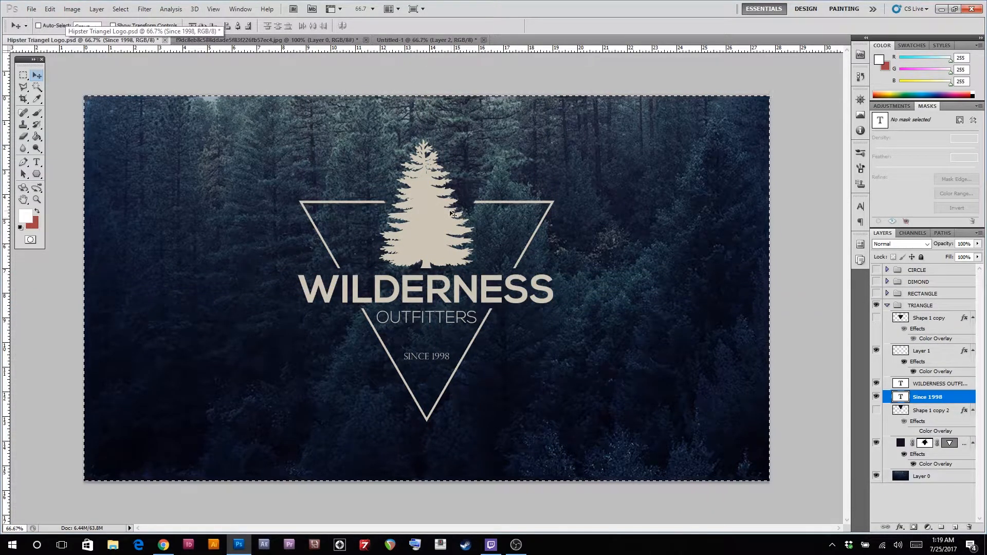
pyautogui.click(426, 40)
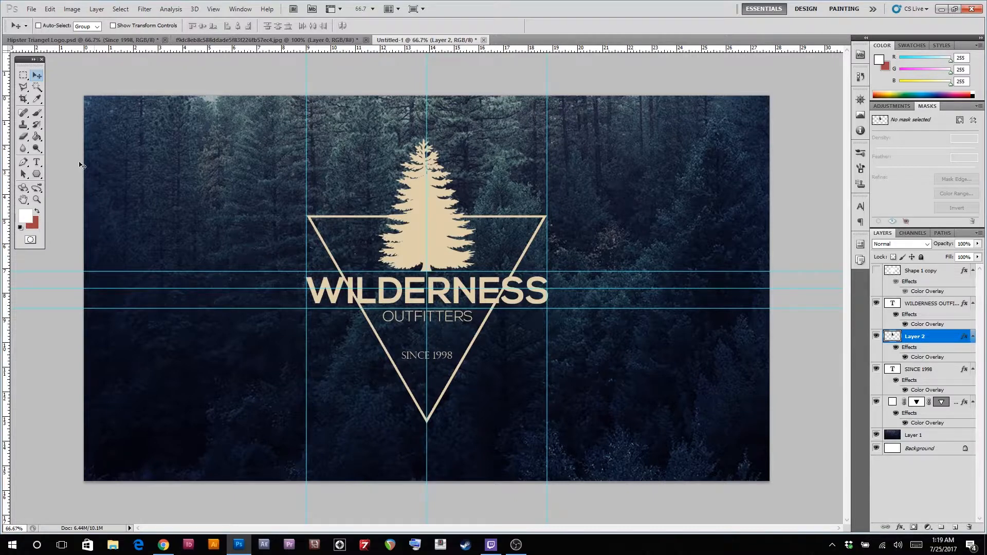
pyautogui.click(916, 403)
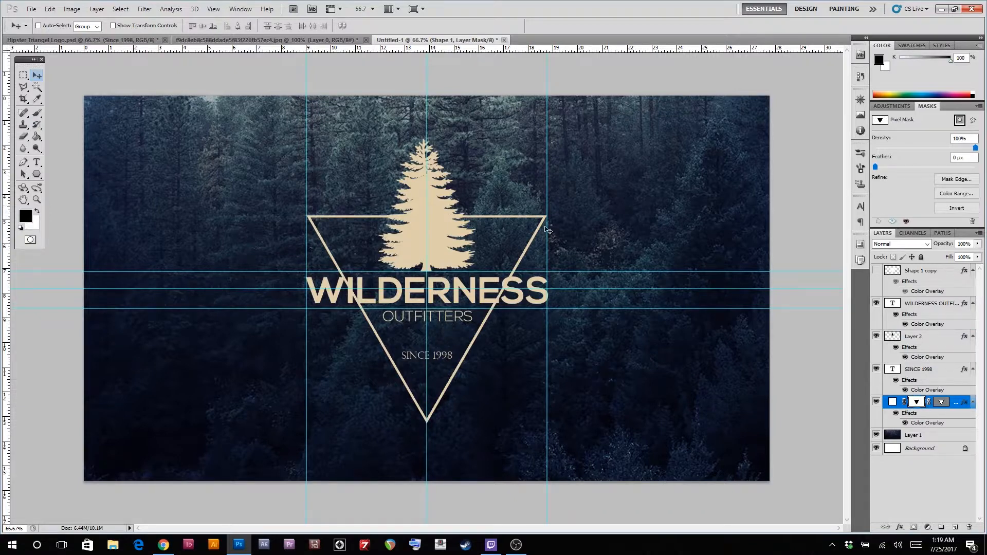
pyautogui.click(24, 75)
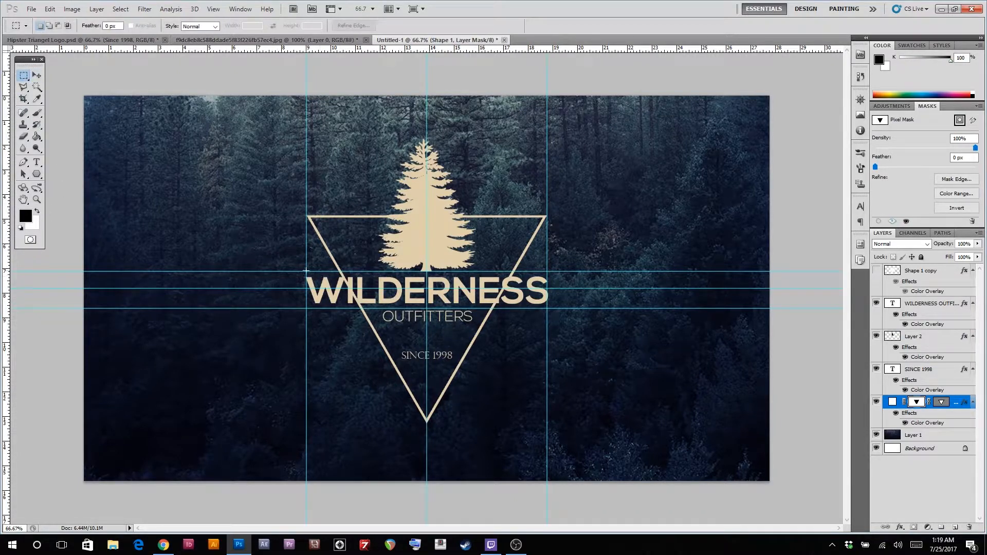
pyautogui.moveTo(307, 271); pyautogui.dragTo(547, 309)
pyautogui.click(36, 113)
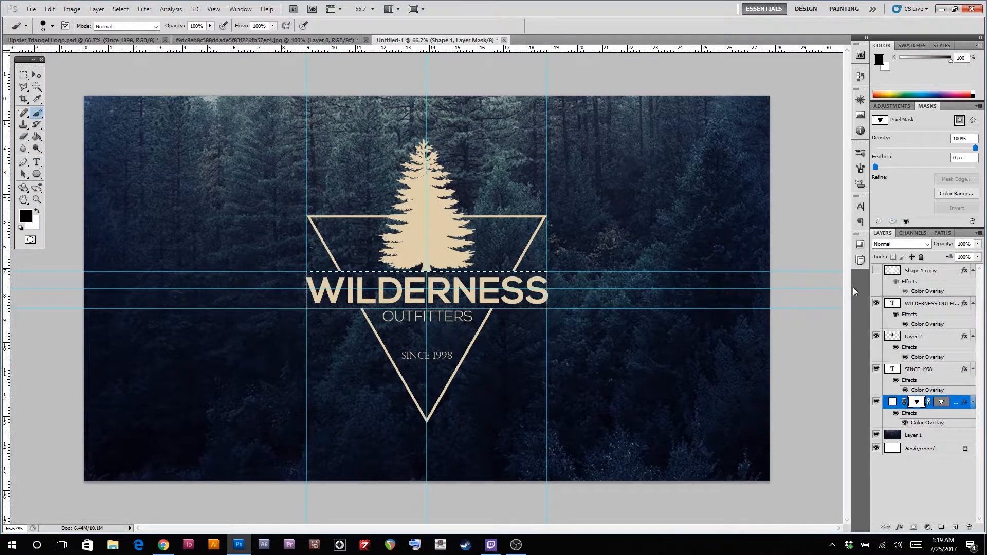
pyautogui.click(24, 75)
pyautogui.hotkey('ctrl', 'd')
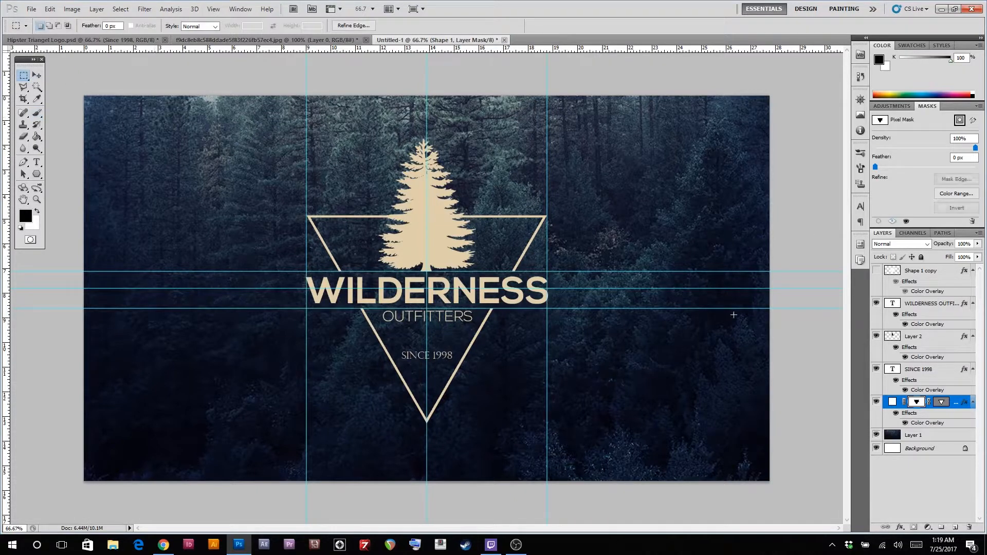
# Show the red Shape 1 copy triangle, move it straight up over the tree, and select its area with the Magic Wand.
pyautogui.click(877, 271)
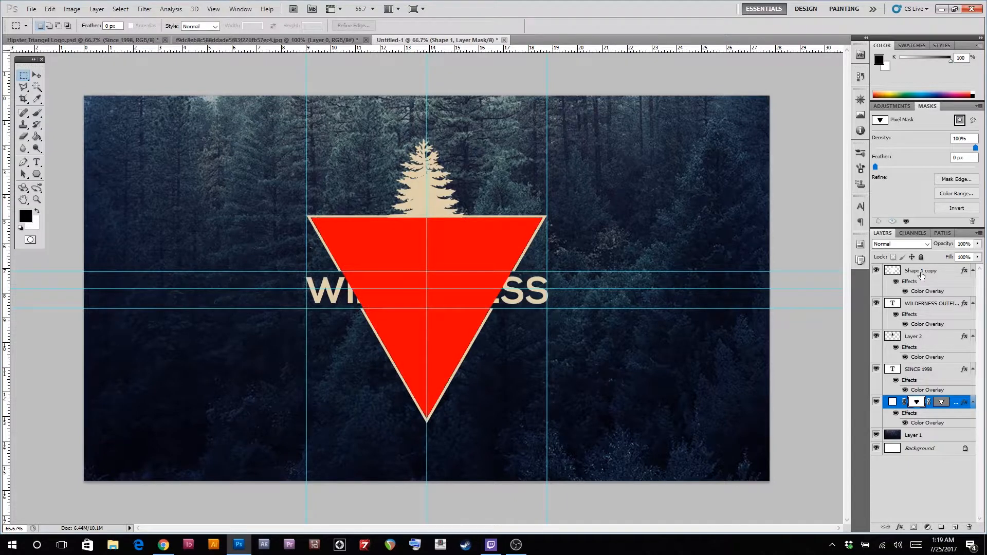
pyautogui.click(921, 271)
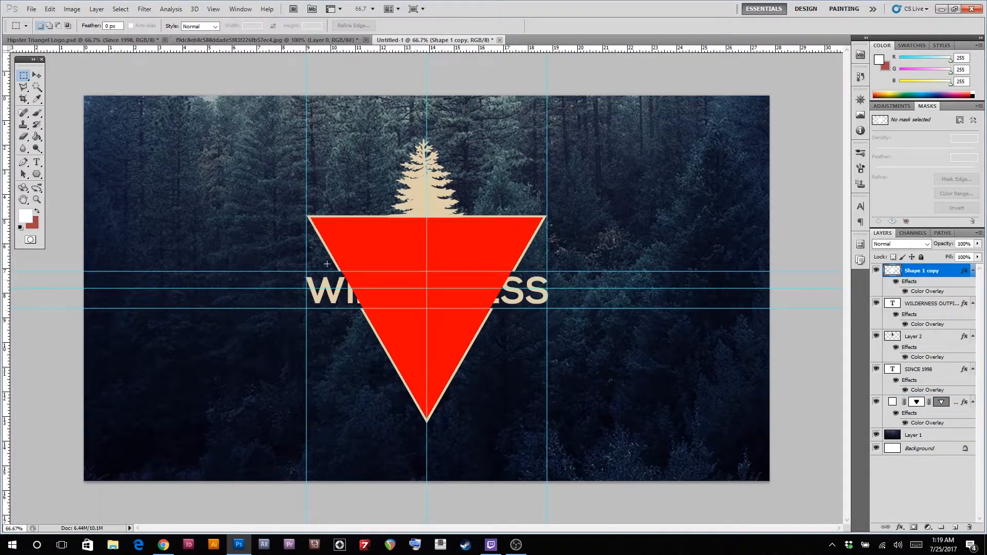
pyautogui.click(37, 75)
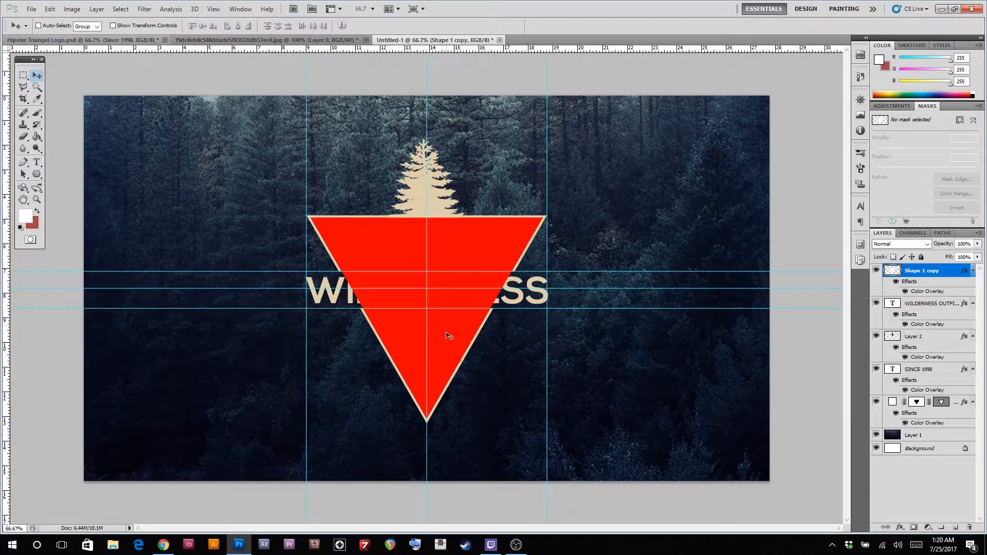
pyautogui.moveTo(448, 331); pyautogui.dragTo(442, 218)
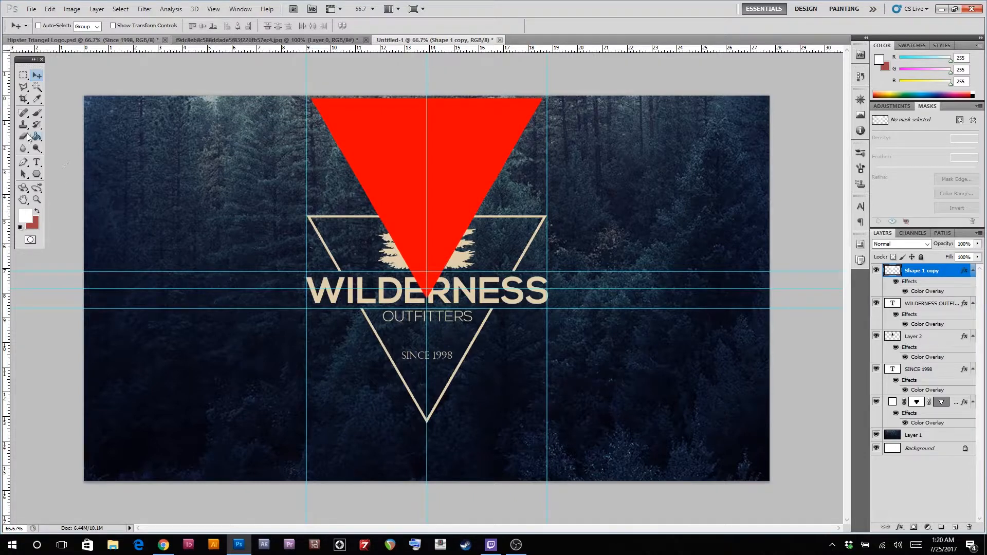
pyautogui.click(37, 87)
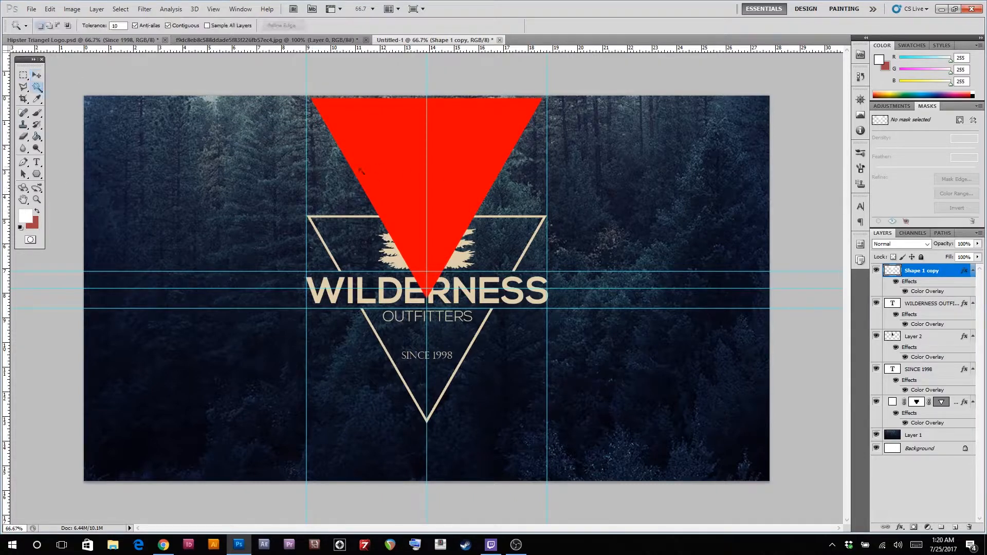
pyautogui.click(415, 163)
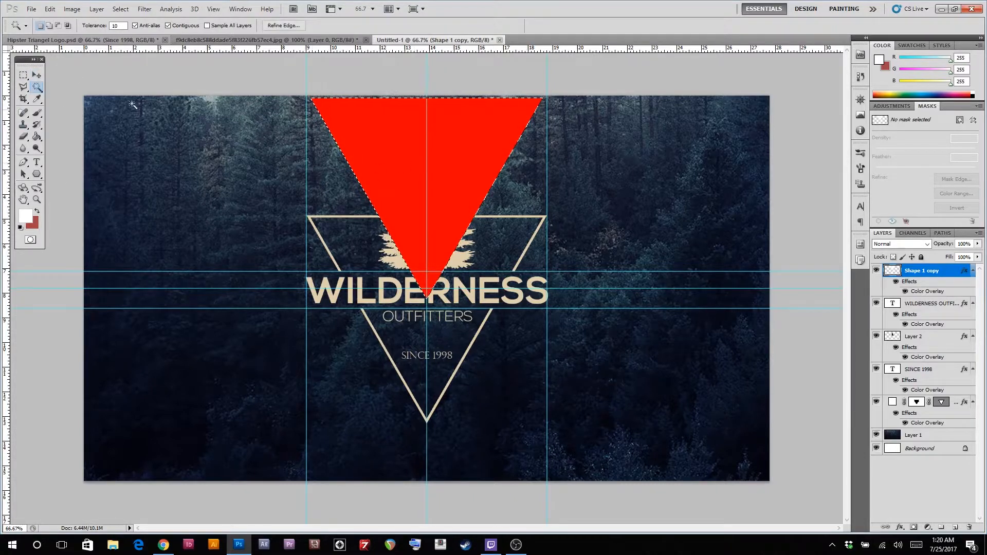
# Hide the red triangle, paint black on the Shape 1 mask to remove the outline's top edge behind the tree, and deselect.
pyautogui.click(876, 270)
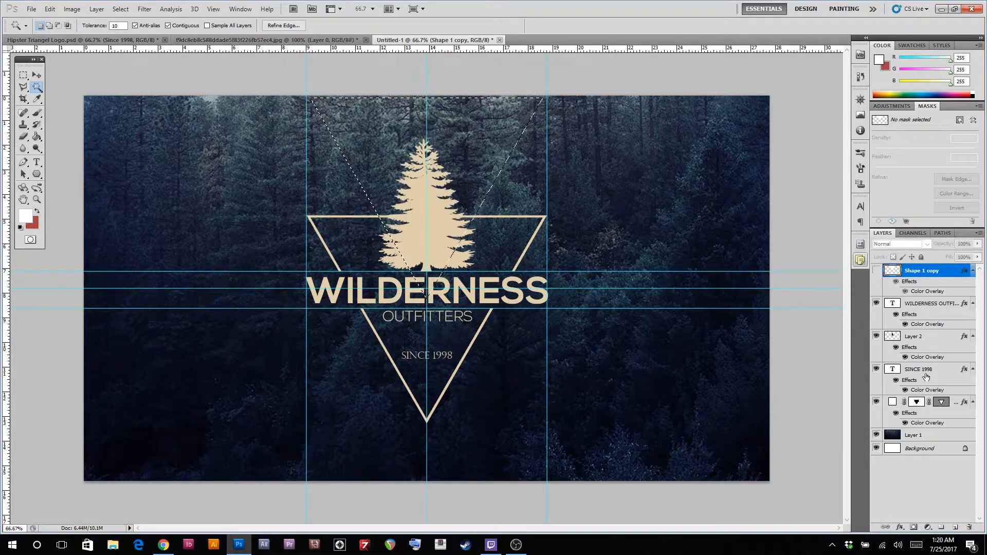
pyautogui.click(916, 402)
pyautogui.click(36, 112)
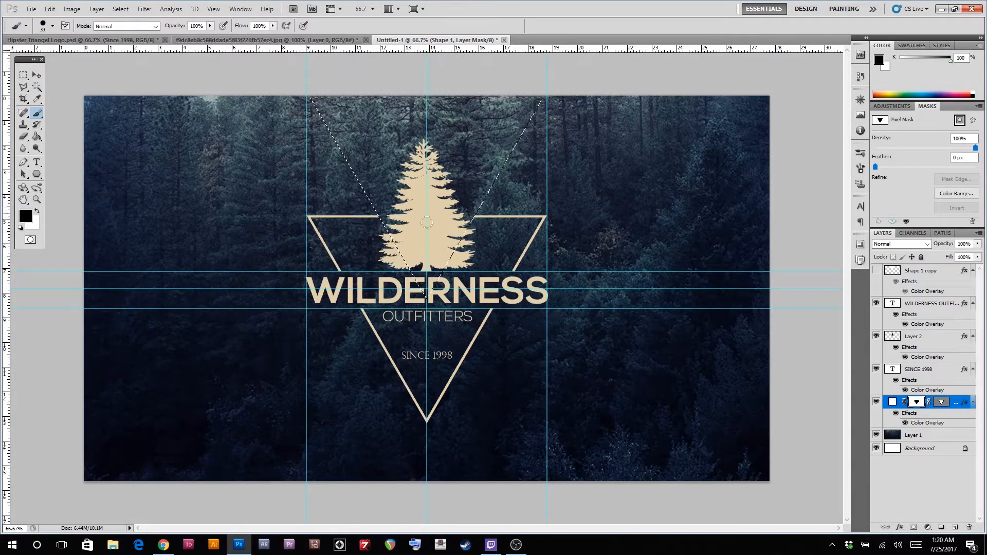
pyautogui.press('m')
pyautogui.click(610, 244)
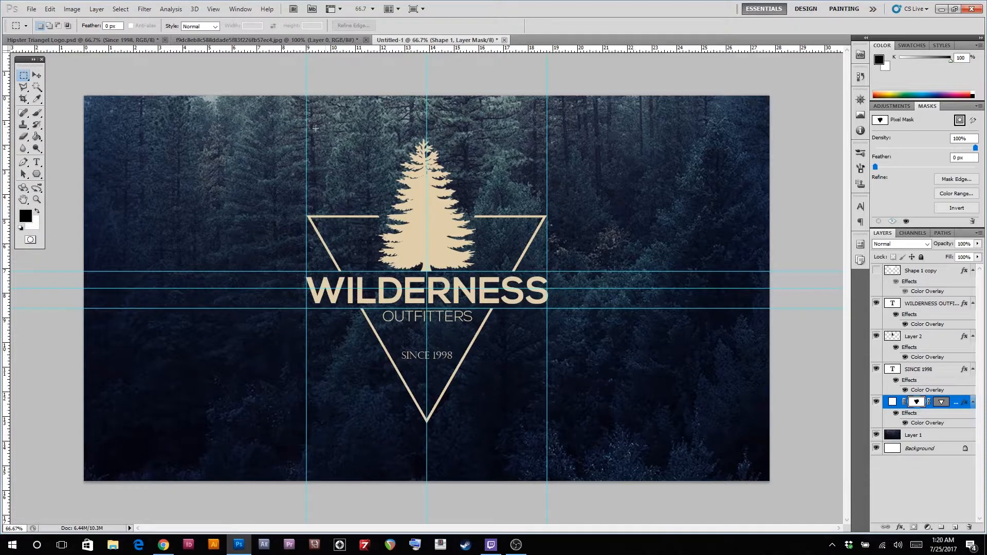
# With the forest layer hidden, fill the Background layer with black (000000), and finish with Background hidden and the forest shown.
pyautogui.click(876, 435)
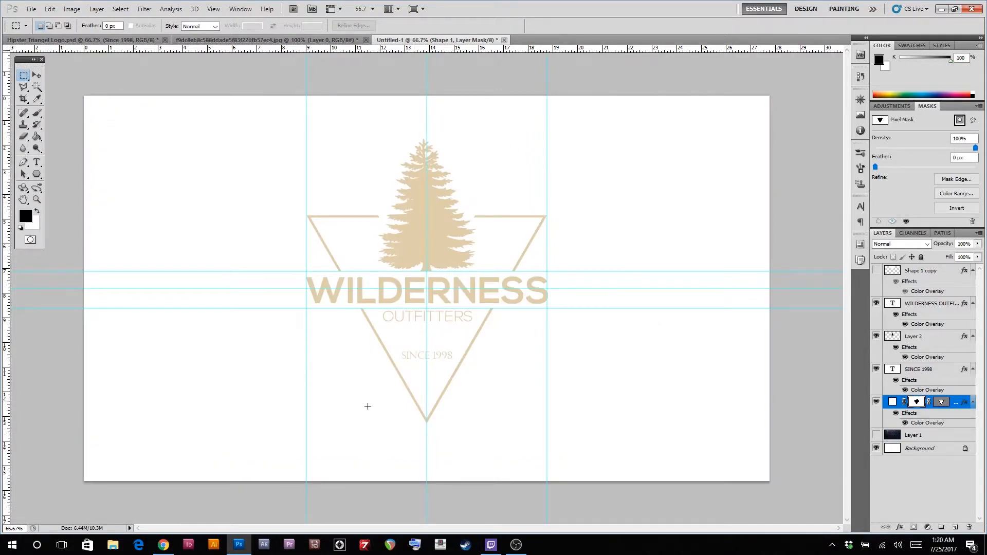
pyautogui.click(931, 452)
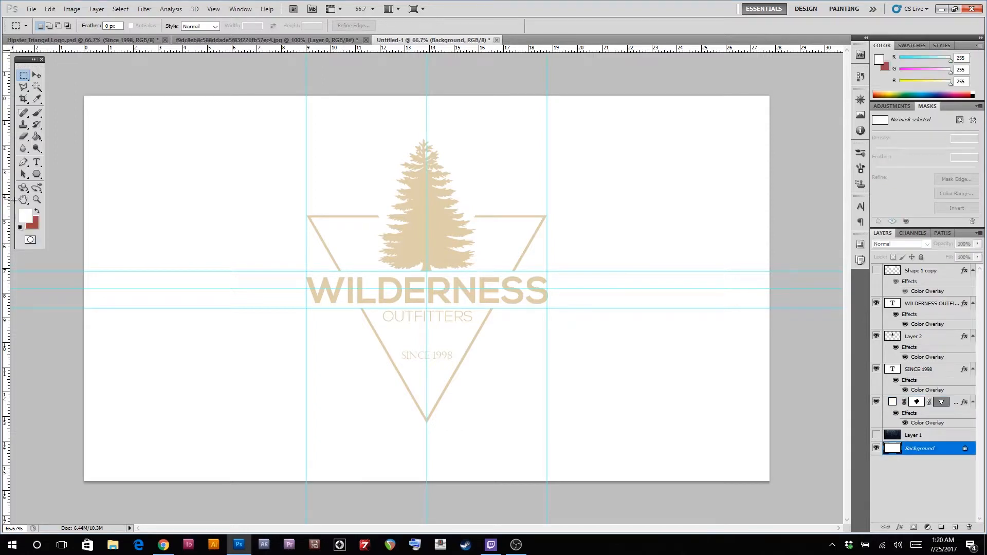
pyautogui.click(28, 216)
pyautogui.moveTo(729, 413); pyautogui.dragTo(569, 504)
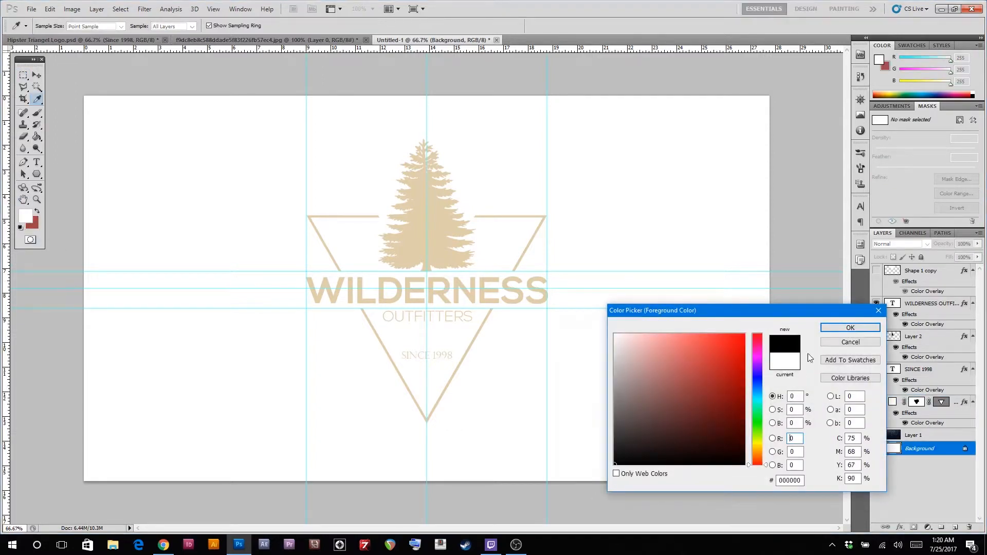
pyautogui.click(839, 329)
pyautogui.click(36, 136)
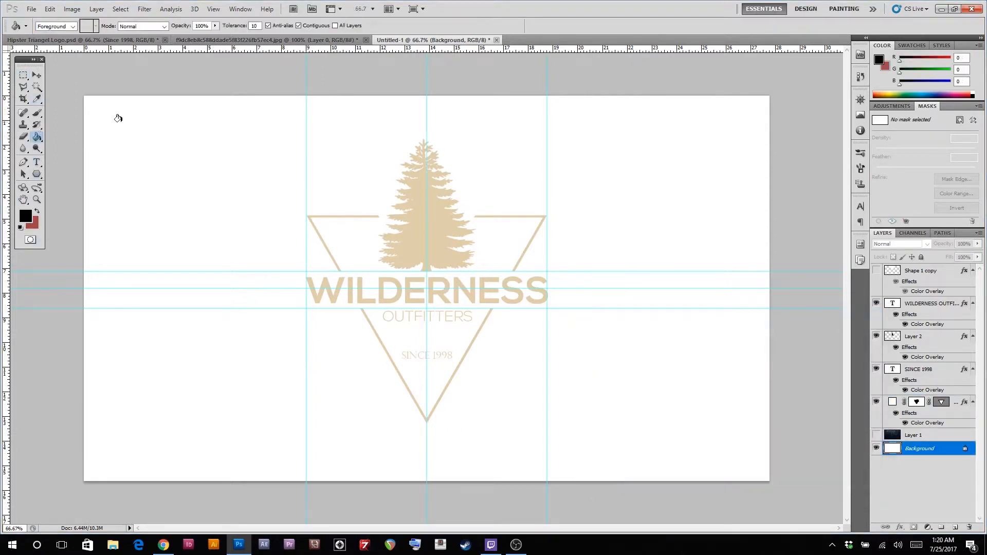
pyautogui.click(141, 120)
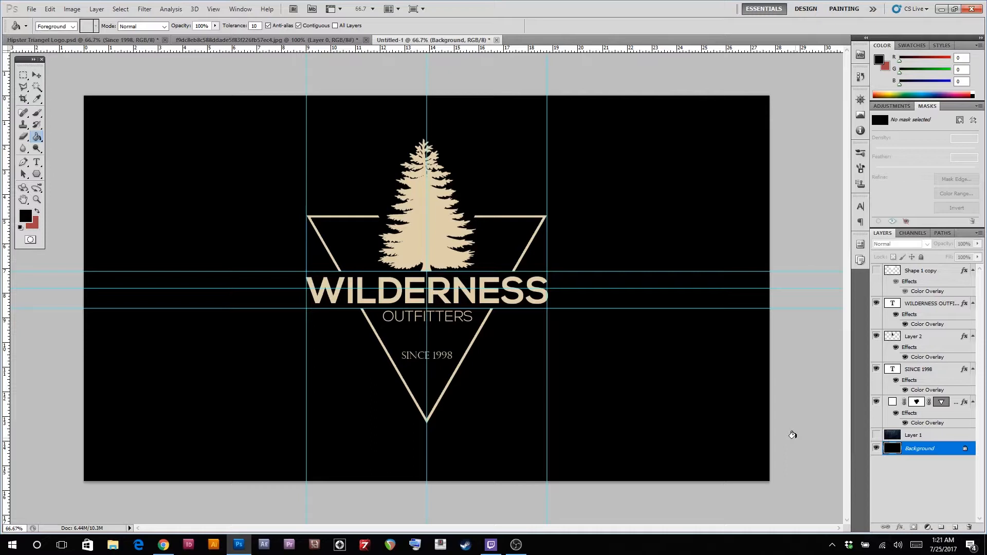
pyautogui.click(876, 448)
pyautogui.click(876, 435)
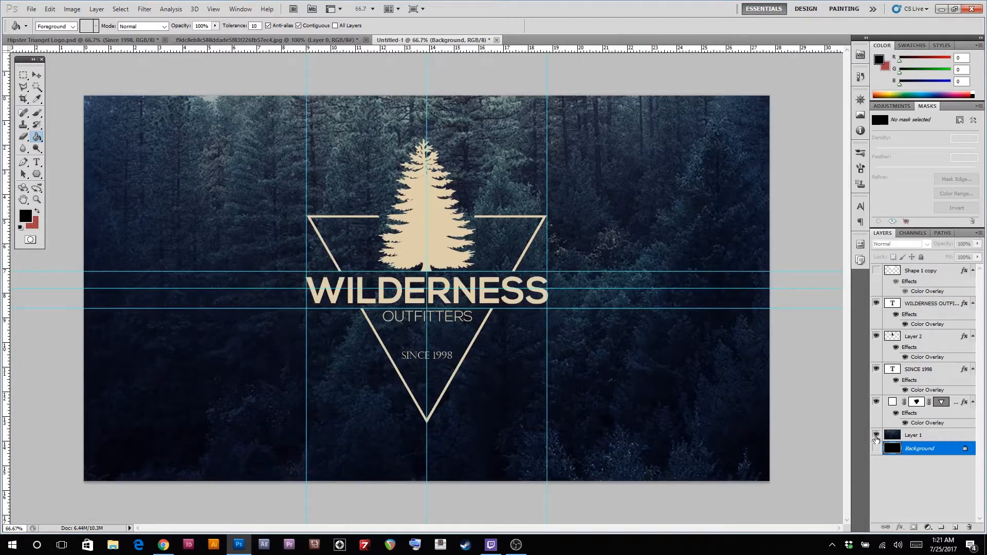